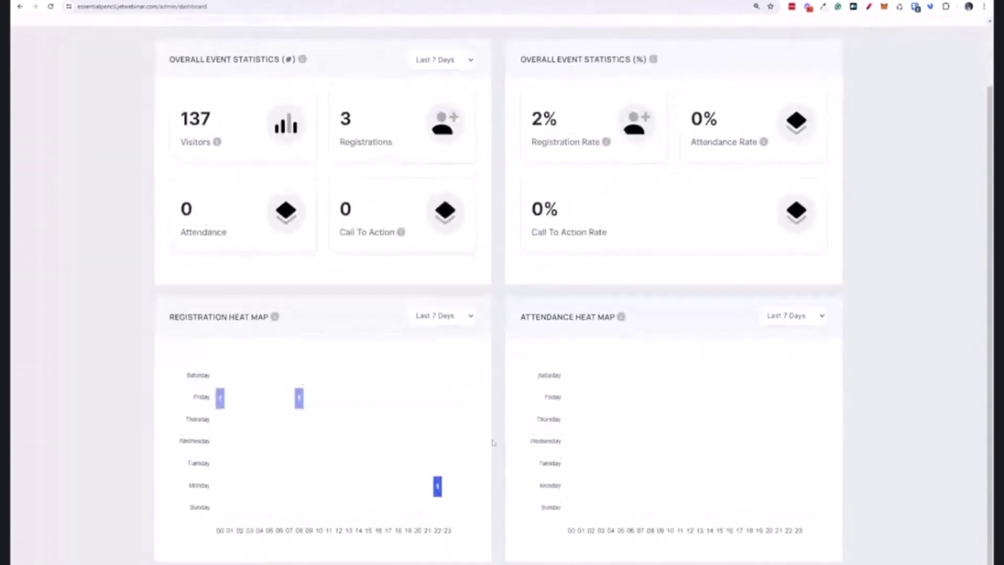
Step: Start creating a pre-recorded or automated webinar event titled "JetWebinar Automated Demo"
scroll(499, 424, up, 2)
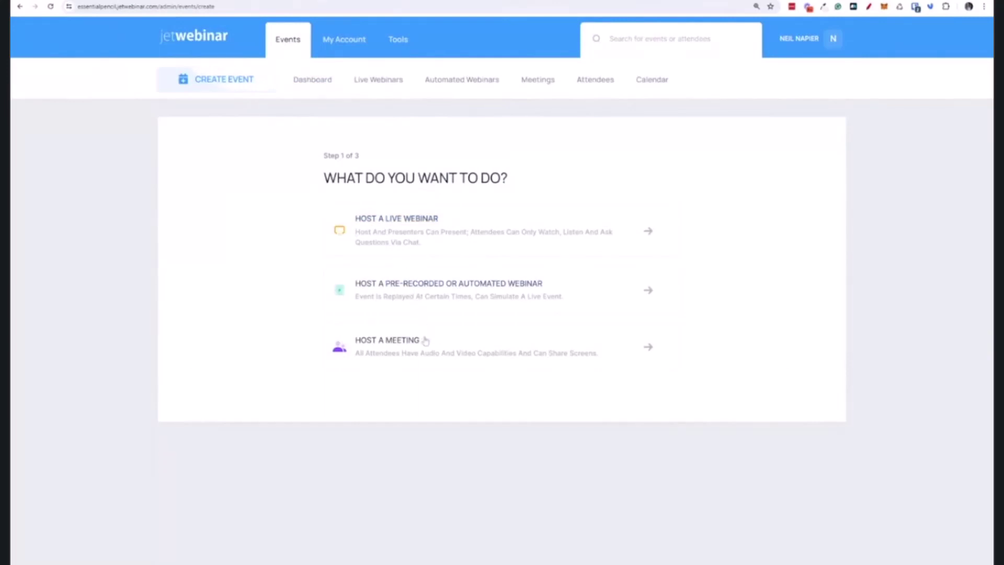
click(429, 294)
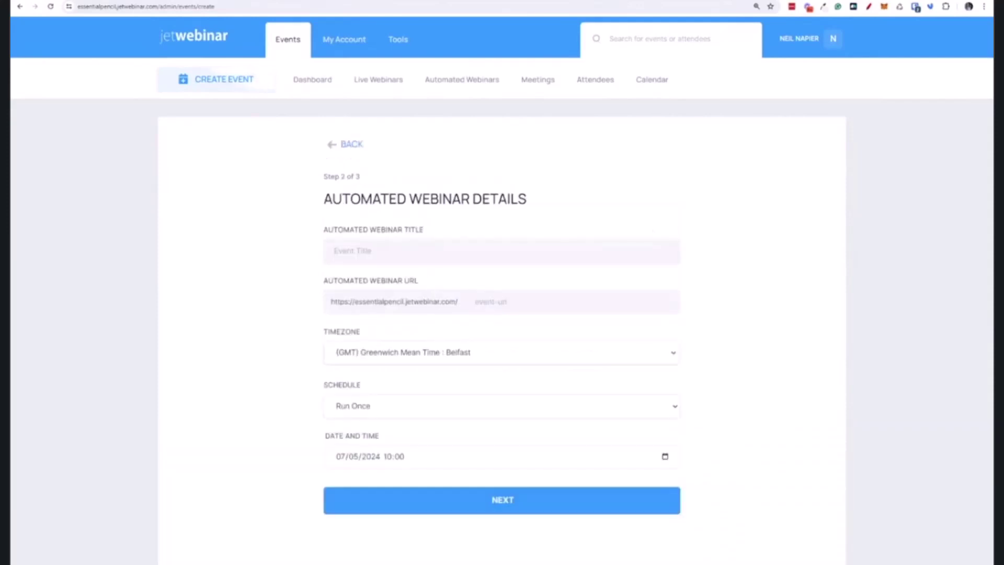
click(419, 251)
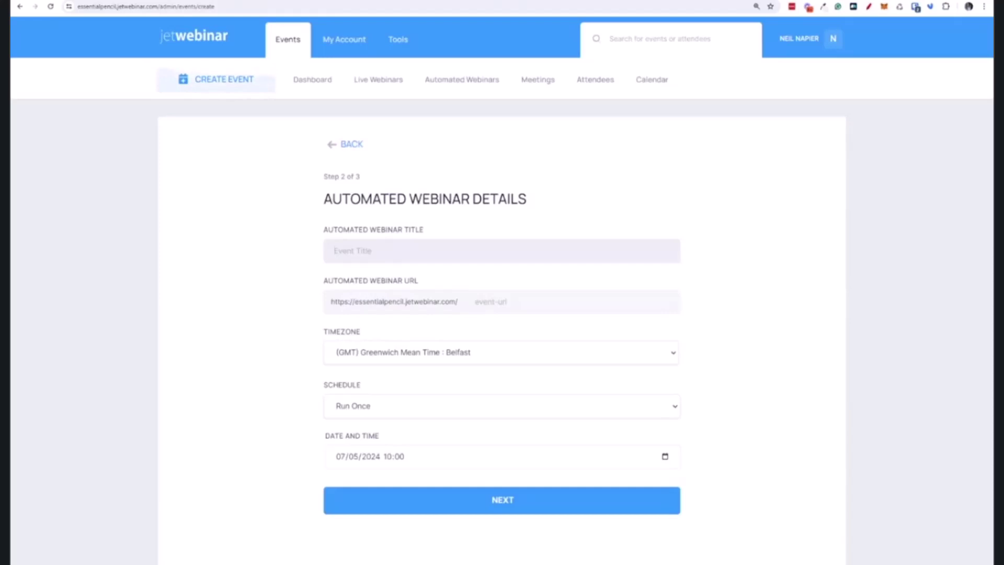
text(JetWebi)
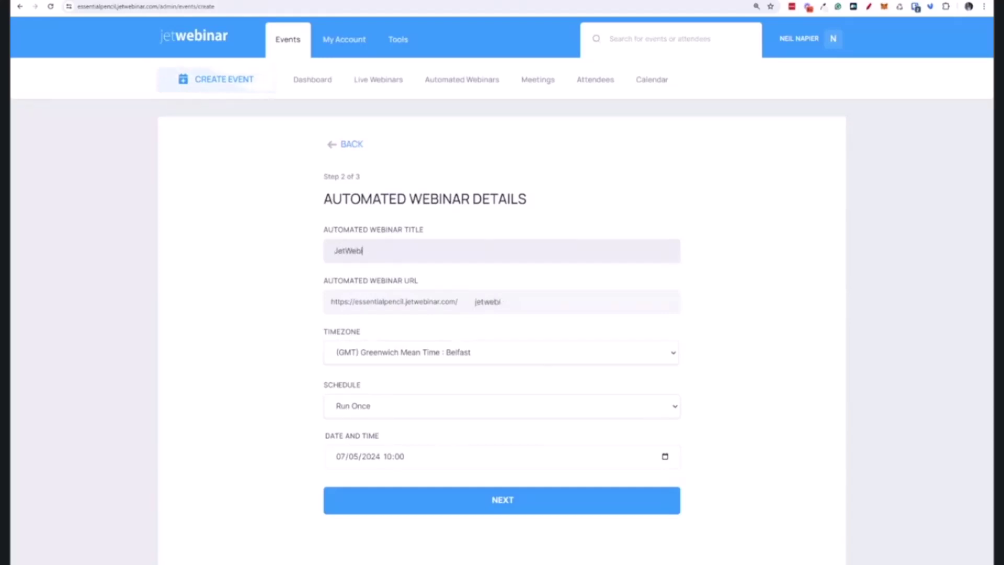
text(nar Automa)
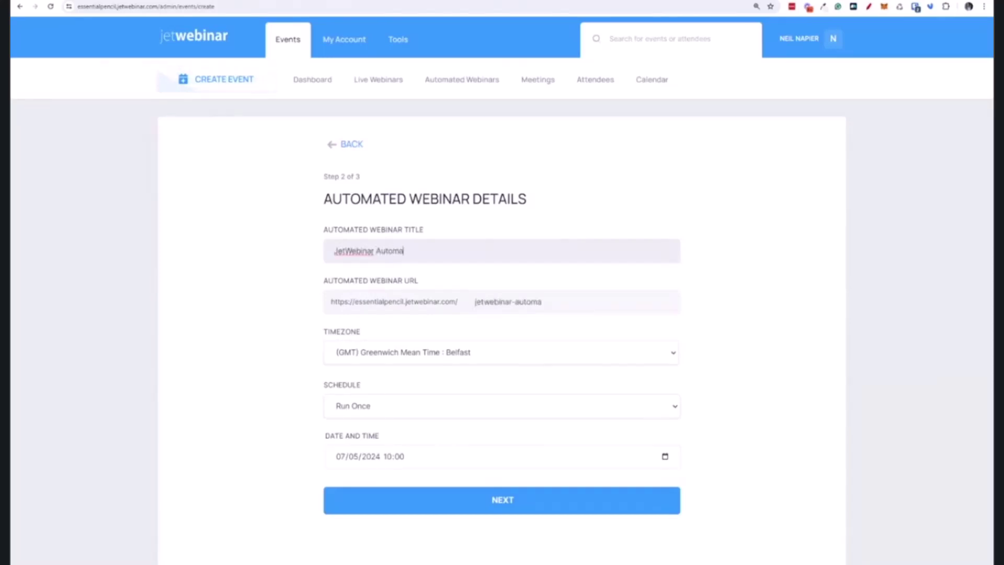
text(ted Demo)
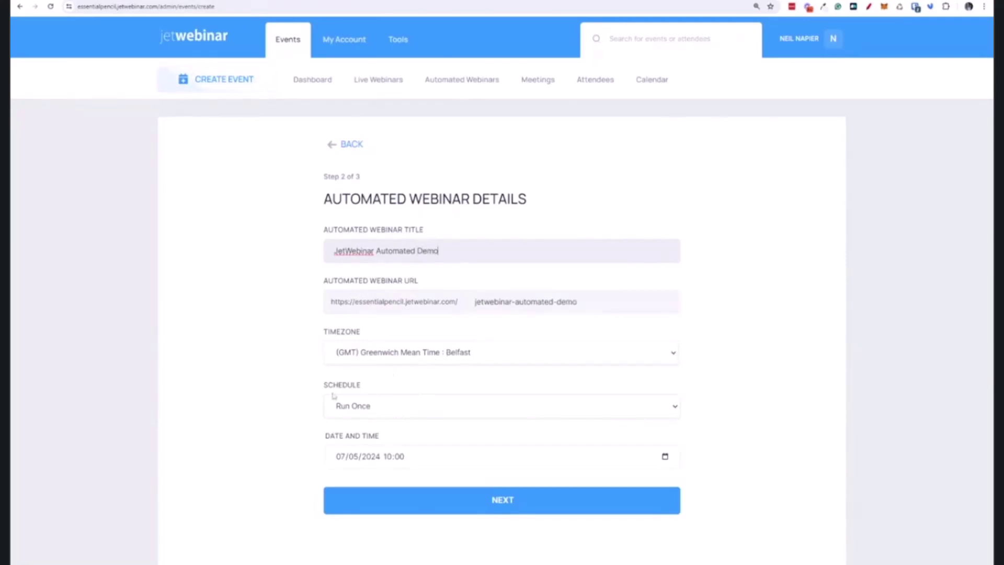
Step: Set the automated webinar's schedule to Run Hourly
click(377, 361)
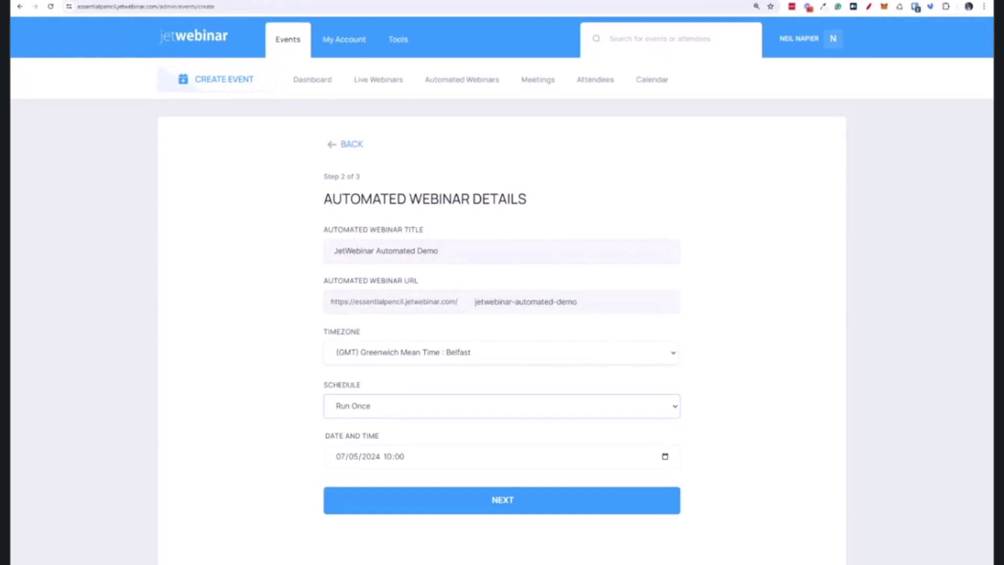
click(397, 418)
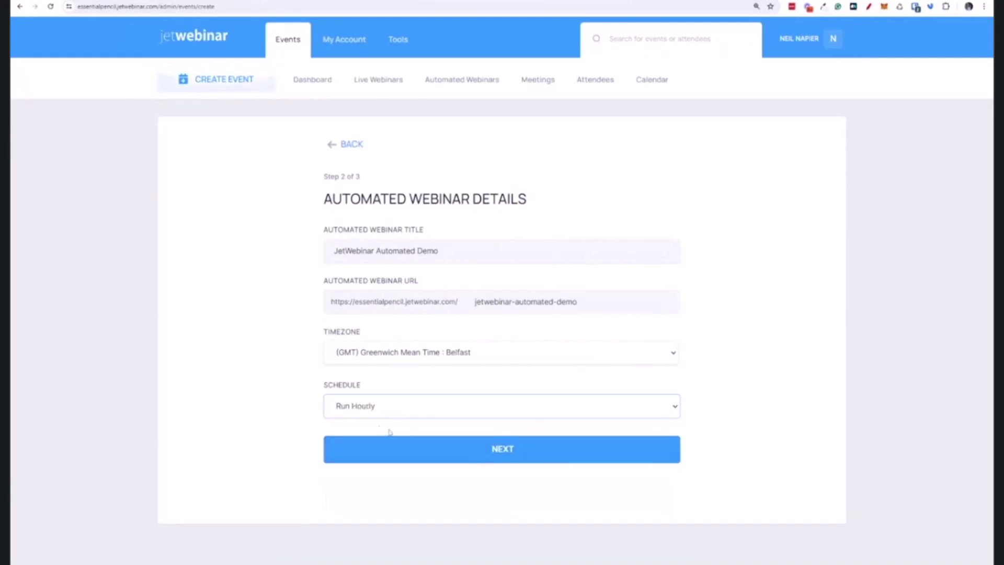
click(309, 423)
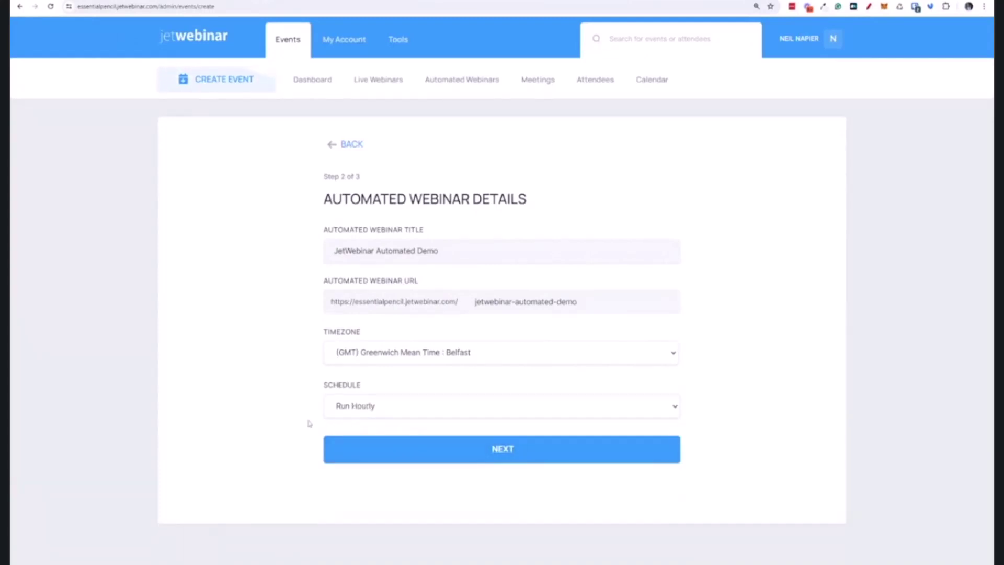
Step: Try a Run Recurring schedule on Monday and add a second time slot for that weekday
click(375, 411)
click(377, 423)
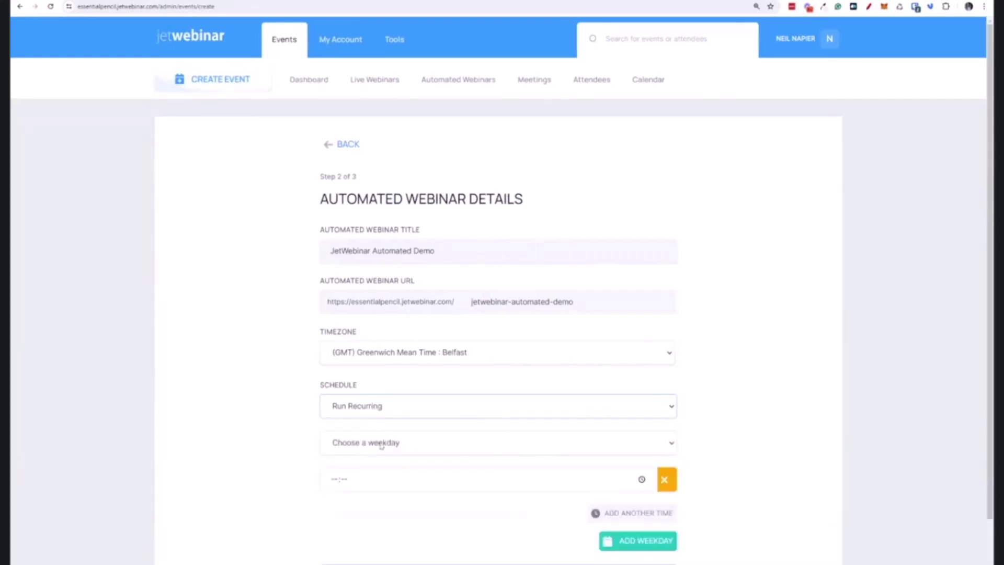
scroll(383, 442, down, 1)
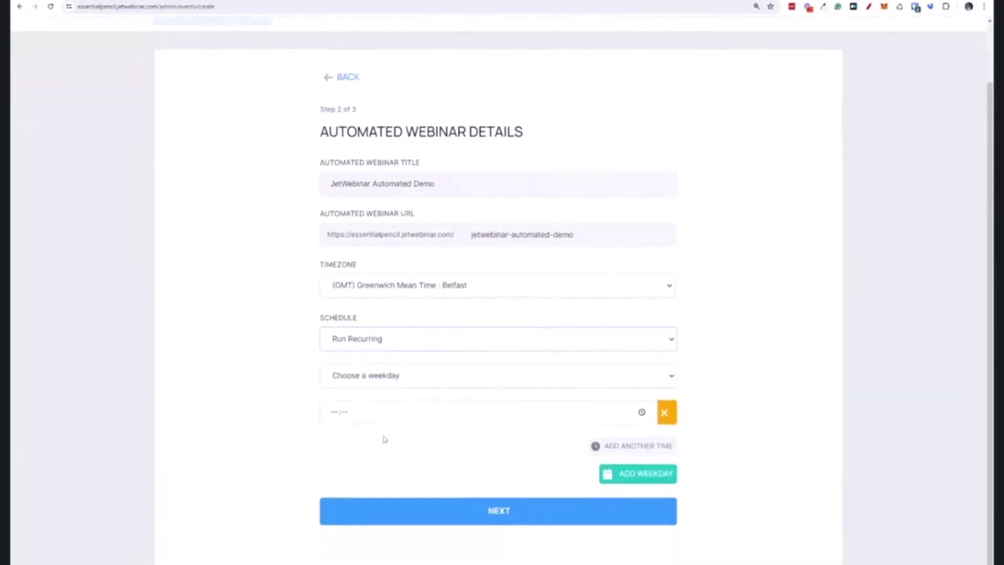
click(398, 392)
click(383, 413)
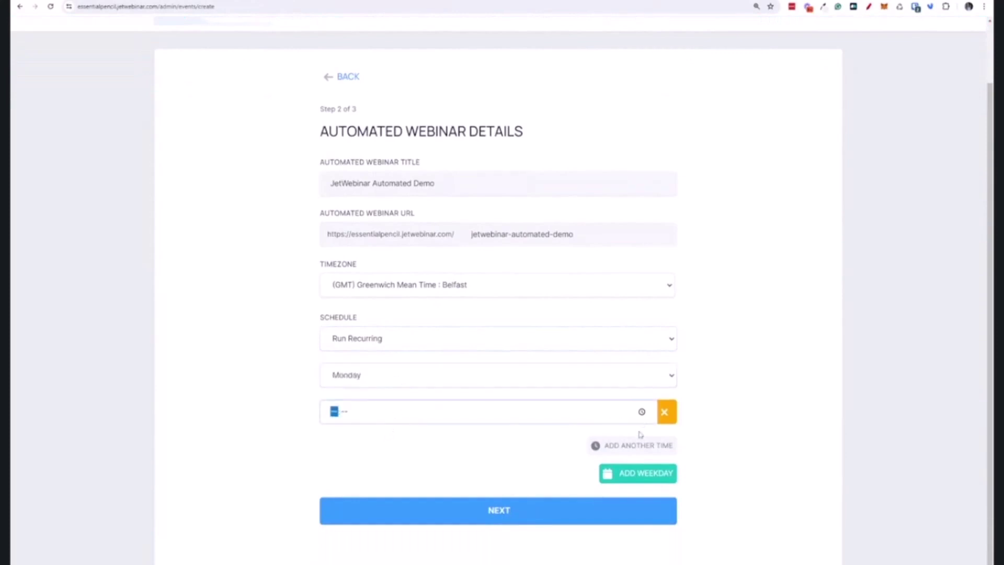
click(611, 446)
click(388, 455)
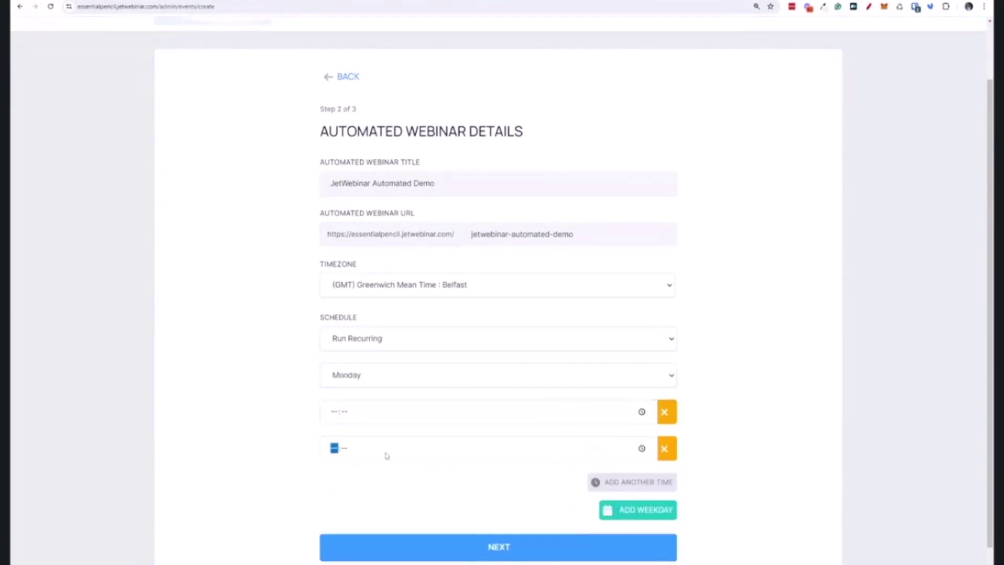
Step: Switch the schedule back to Run Hourly and try submitting the details with the (GMT) Monrovia, Reykjavik timezone
click(661, 343)
click(624, 354)
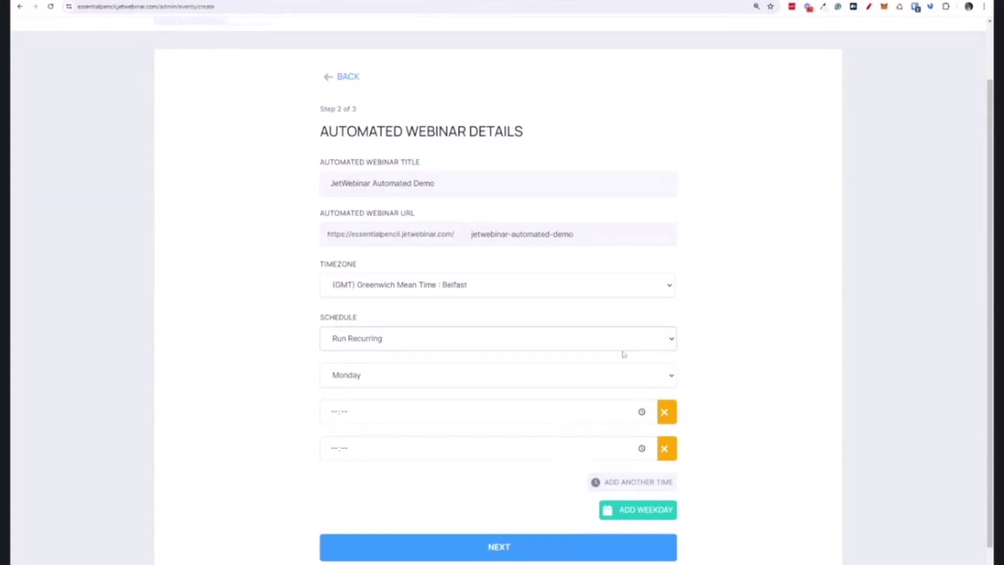
click(472, 369)
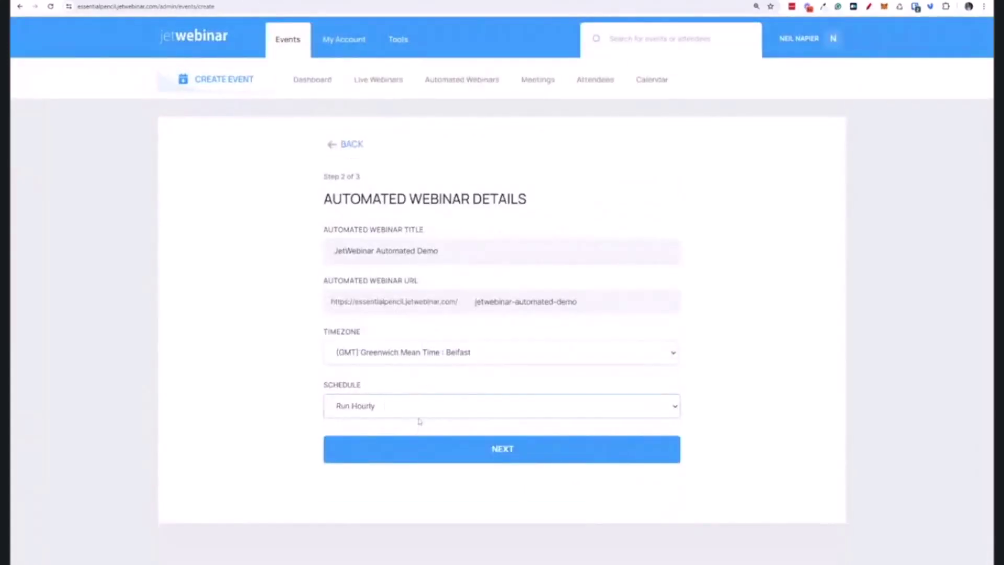
click(433, 359)
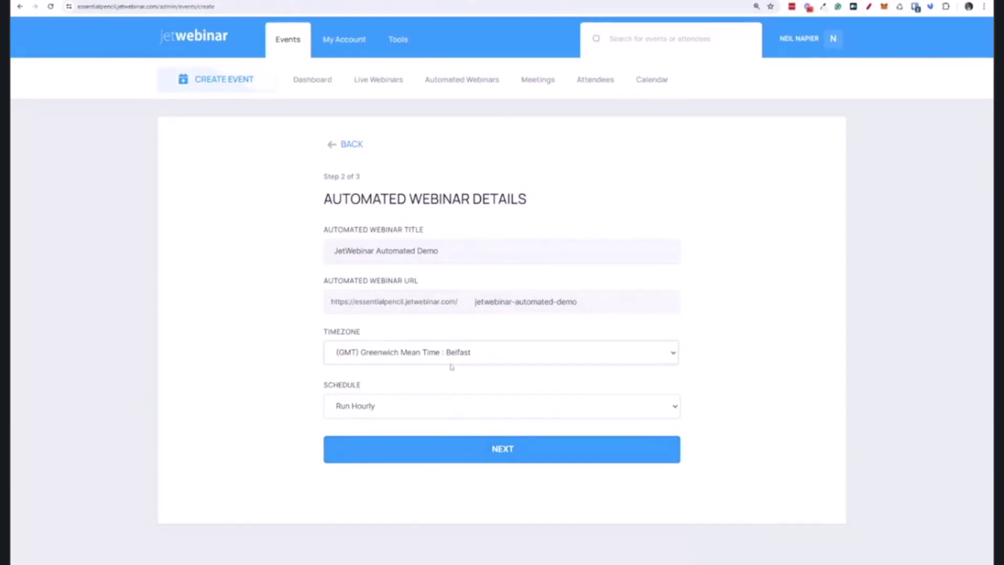
click(447, 407)
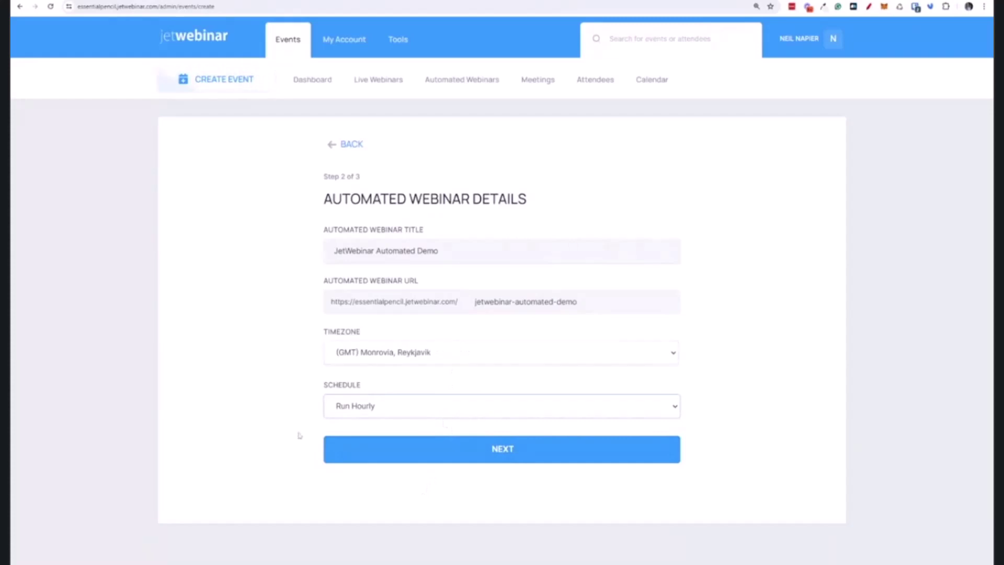
click(421, 460)
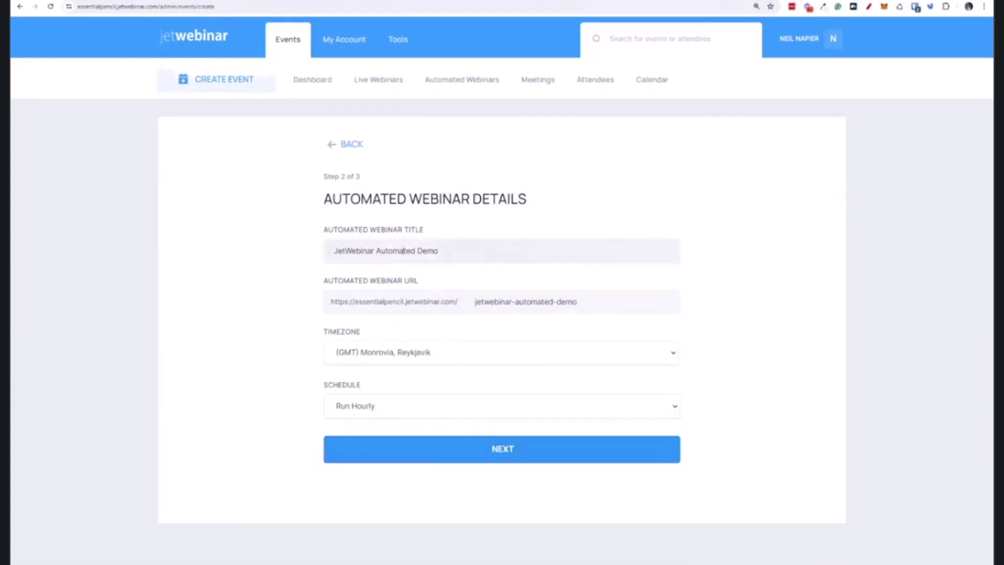
click(315, 293)
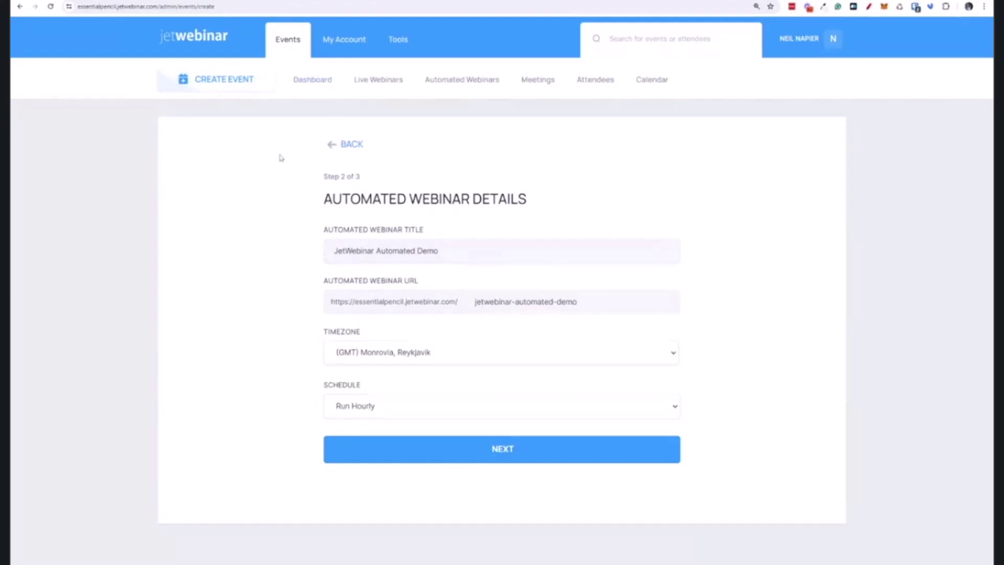
Step: Go back to the event type choice, restart the pre-recorded or automated webinar, and title it "JetWebinar Automated Demo"
click(345, 144)
click(423, 293)
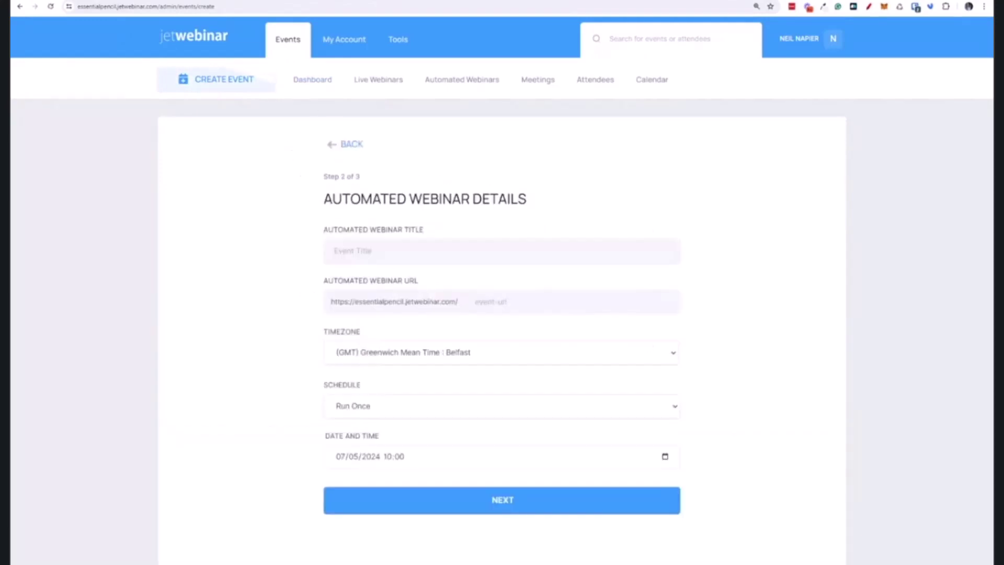
click(385, 252)
text(JetWebinar Automated Demo)
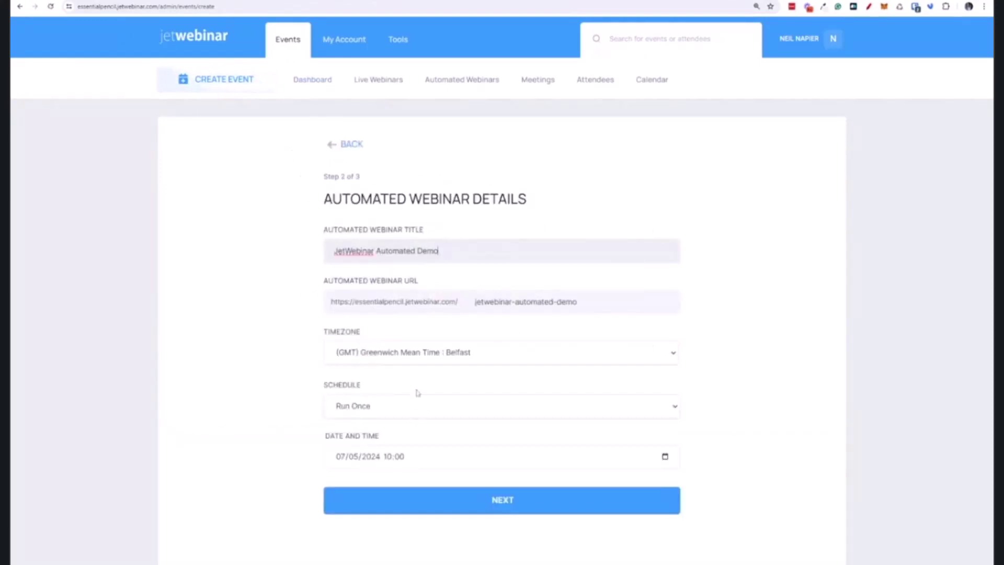
Step: Schedule the webinar as Run Hourly and finish the event setup through the invite attendees stage
click(406, 413)
click(406, 427)
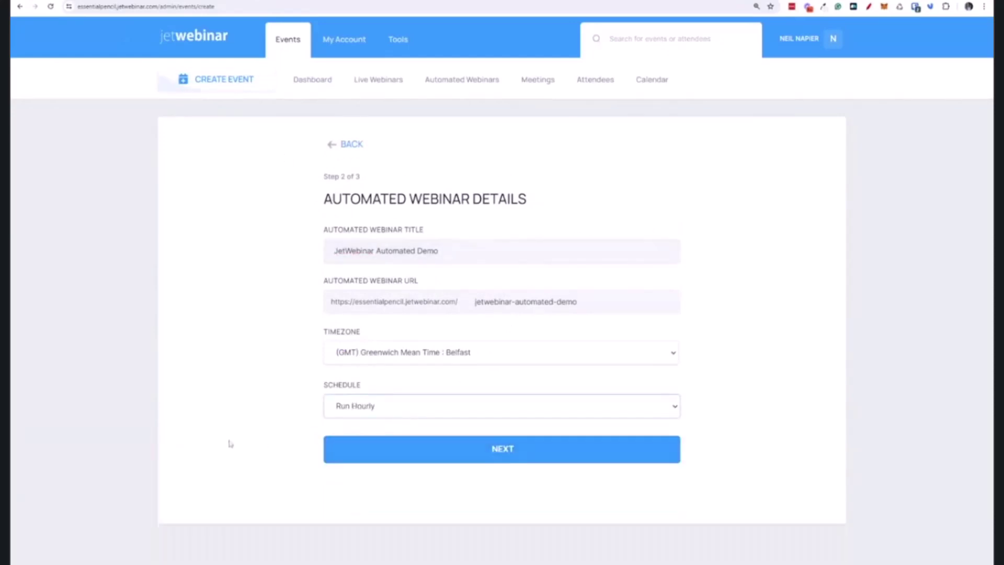
click(427, 455)
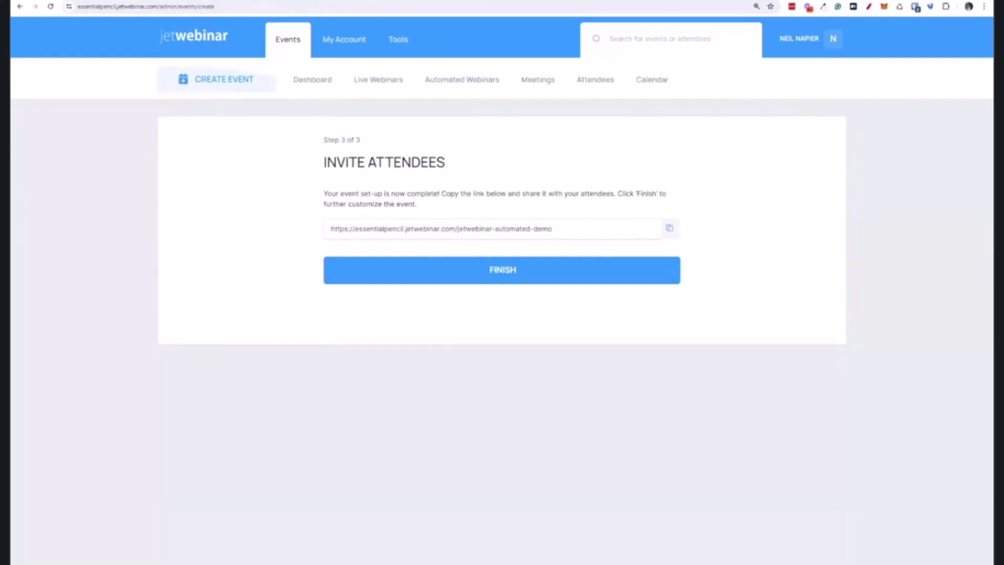
click(481, 262)
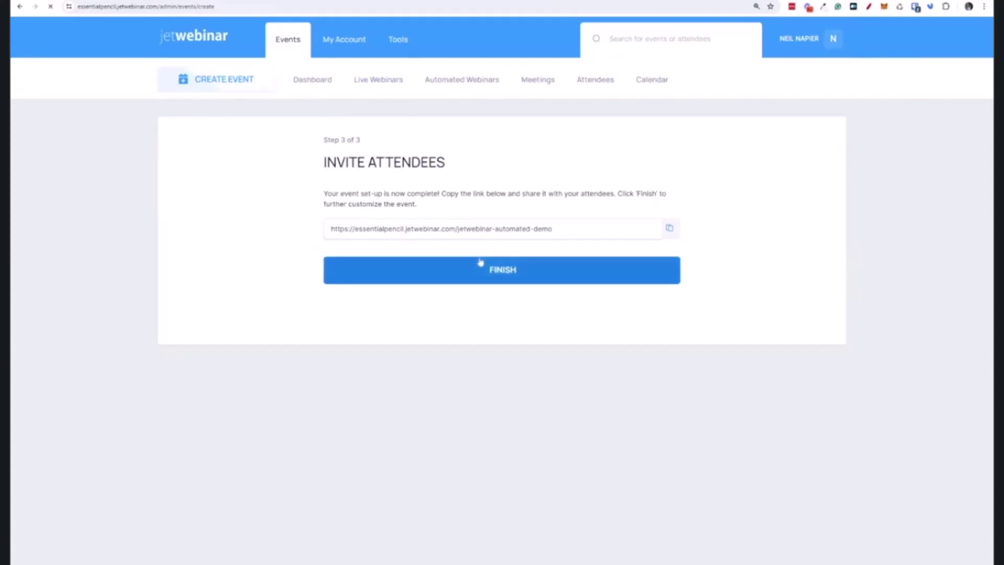
Step: Try Paid Webinar as the event cost, dismiss the payment gateway reminder, and return the cost to Free Webinar
scroll(460, 251, up, 3)
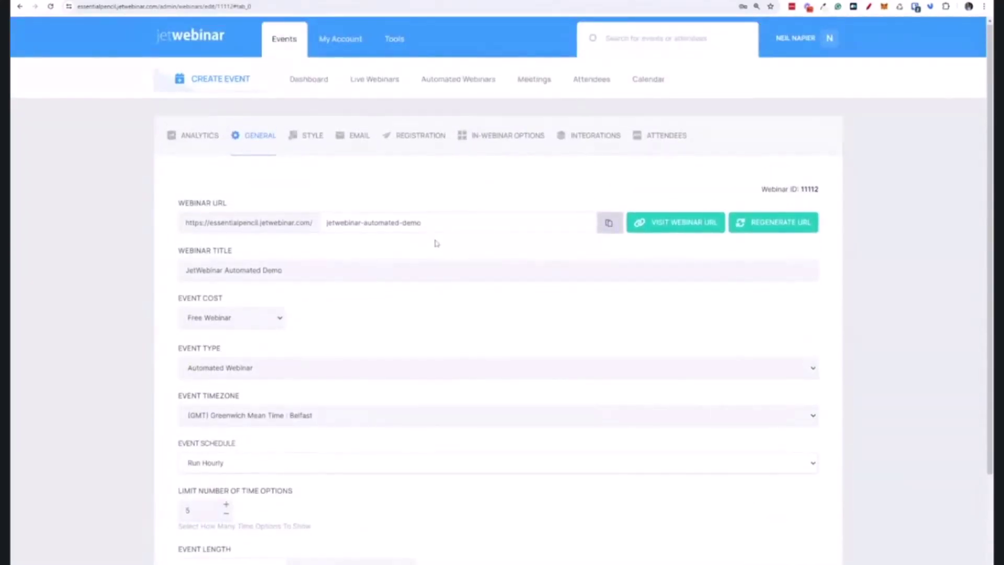
scroll(368, 310, down, 2)
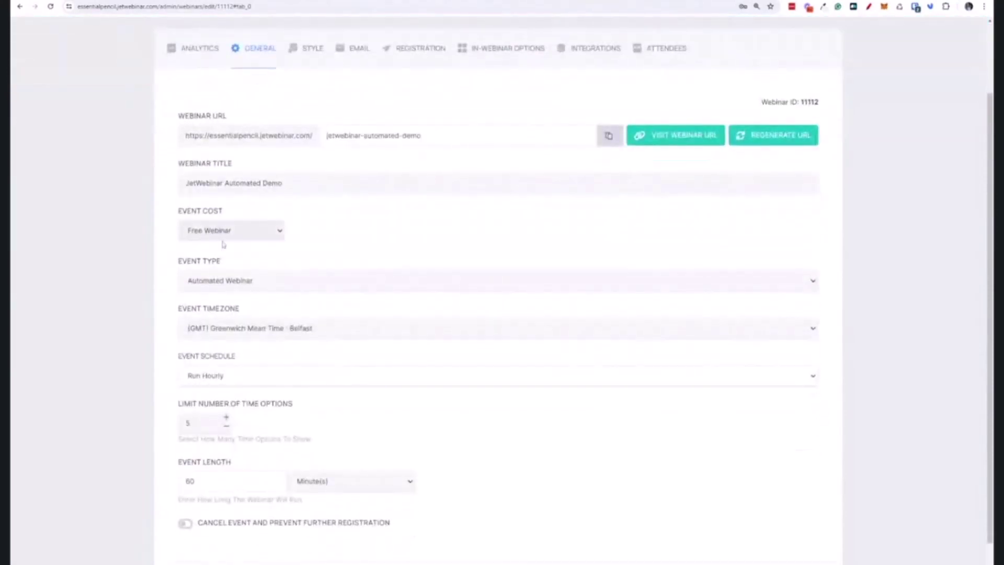
scroll(437, 244, up, 2)
scroll(437, 244, down, 2)
click(304, 238)
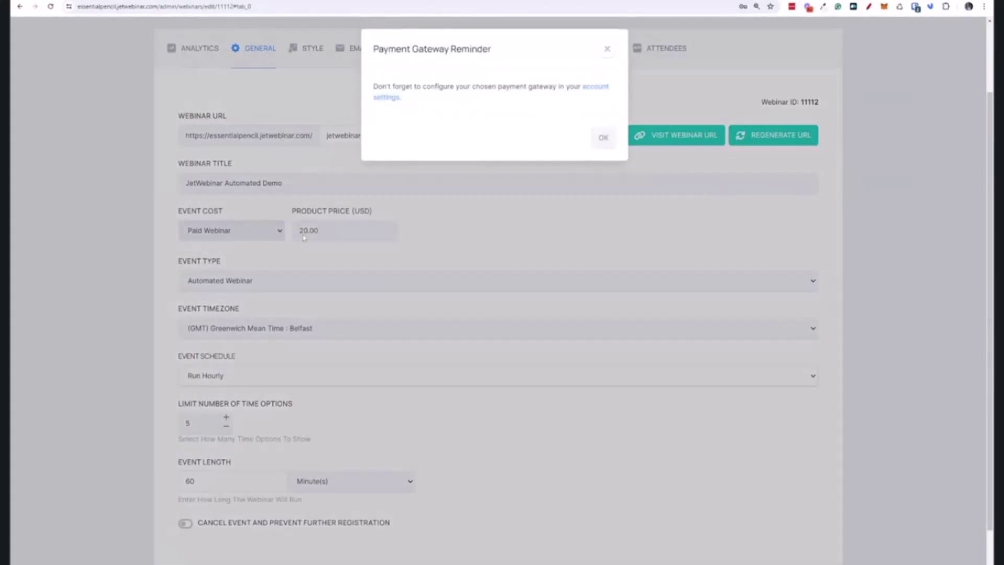
click(602, 138)
click(264, 237)
click(263, 246)
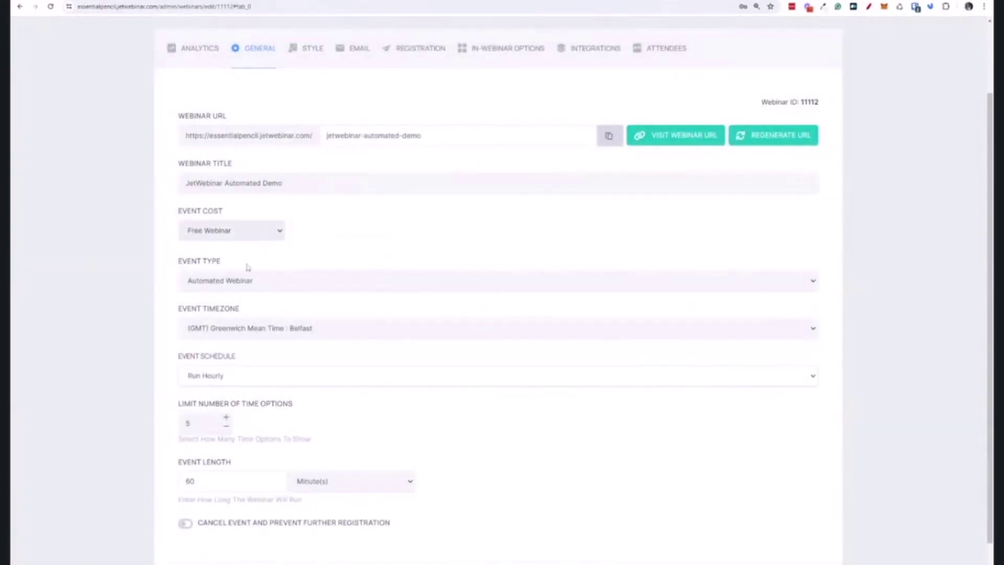
Step: Limit the number of time options shown for the webinar to 3
scroll(154, 316, down, 1)
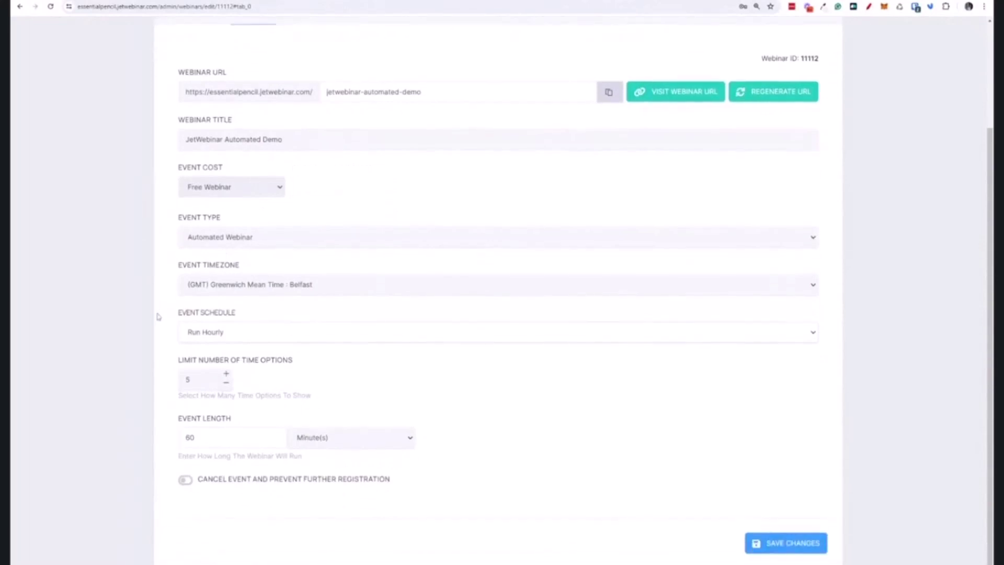
double_click(188, 379)
key(Up)
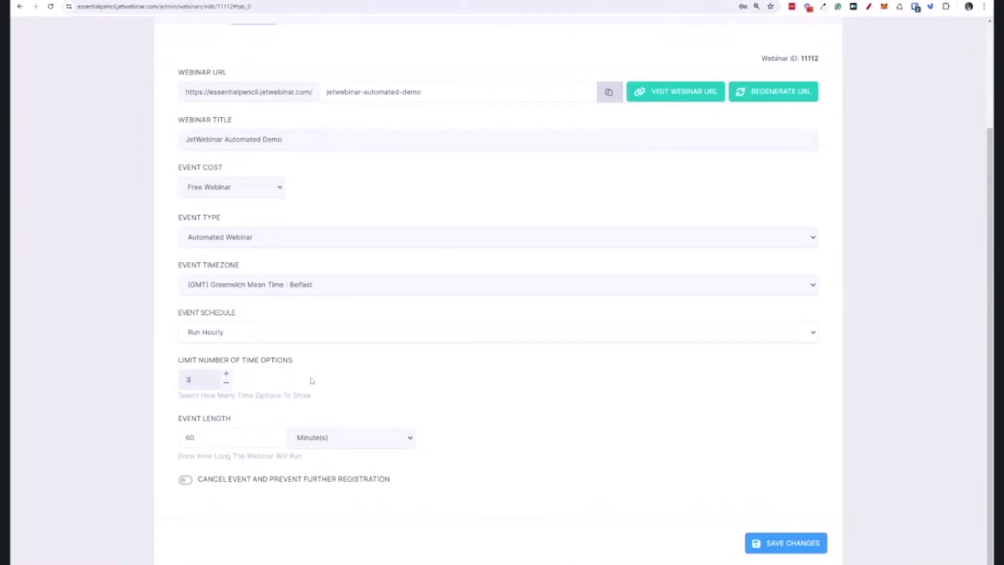
key(Down)
key(Up)
Step: Set the event length to 90 minutes and save the webinar's general settings
key(Tab)
text(90)
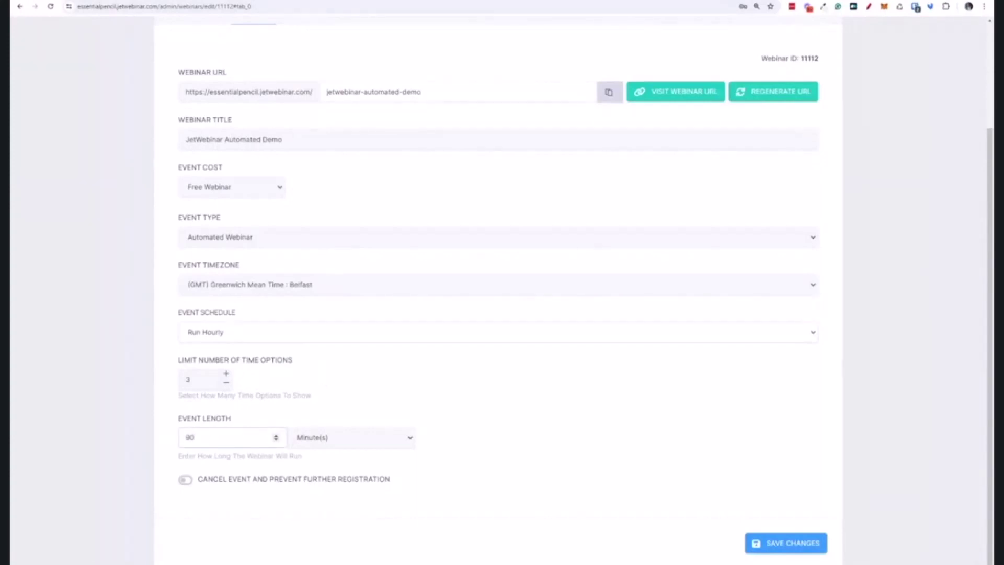
click(426, 470)
scroll(471, 352, up, 3)
scroll(464, 352, down, 3)
click(755, 543)
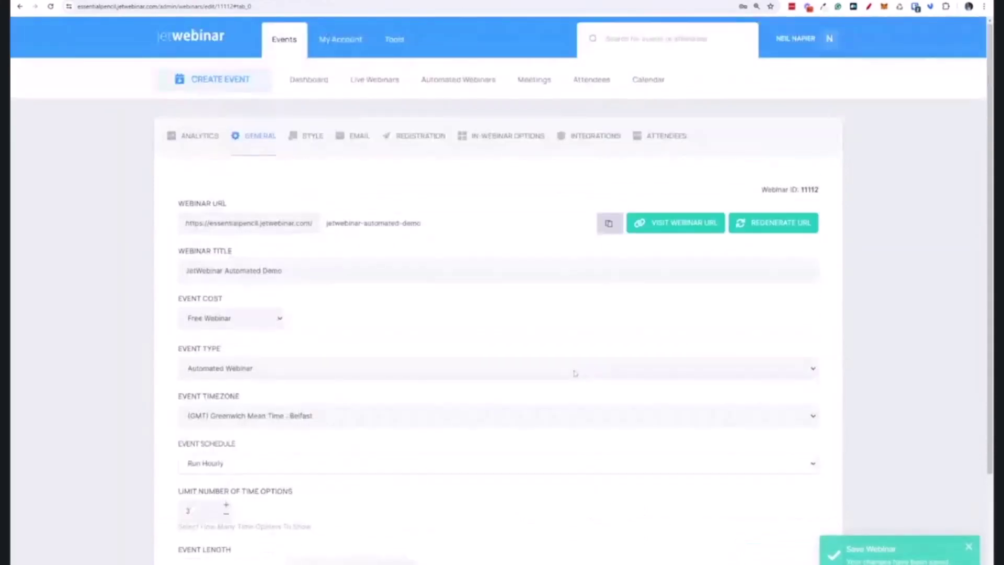
Step: Go from the webinar's style settings to the branding editor and create a new brand
click(311, 138)
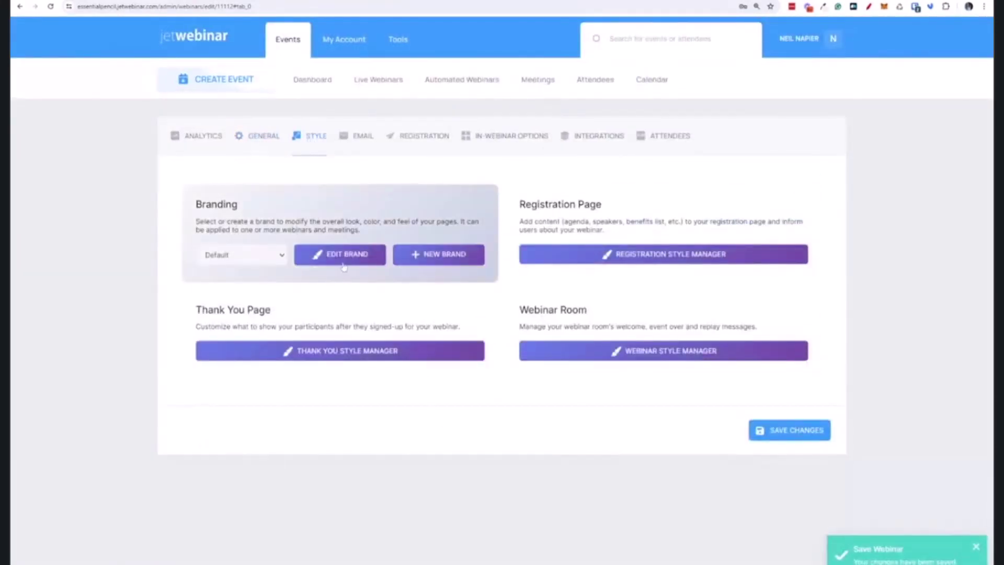
click(344, 267)
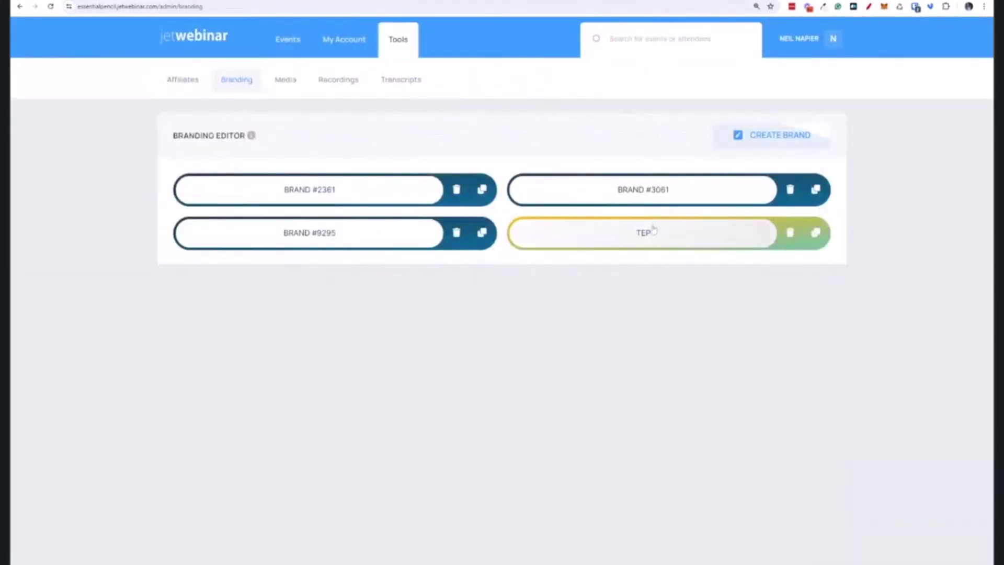
click(789, 140)
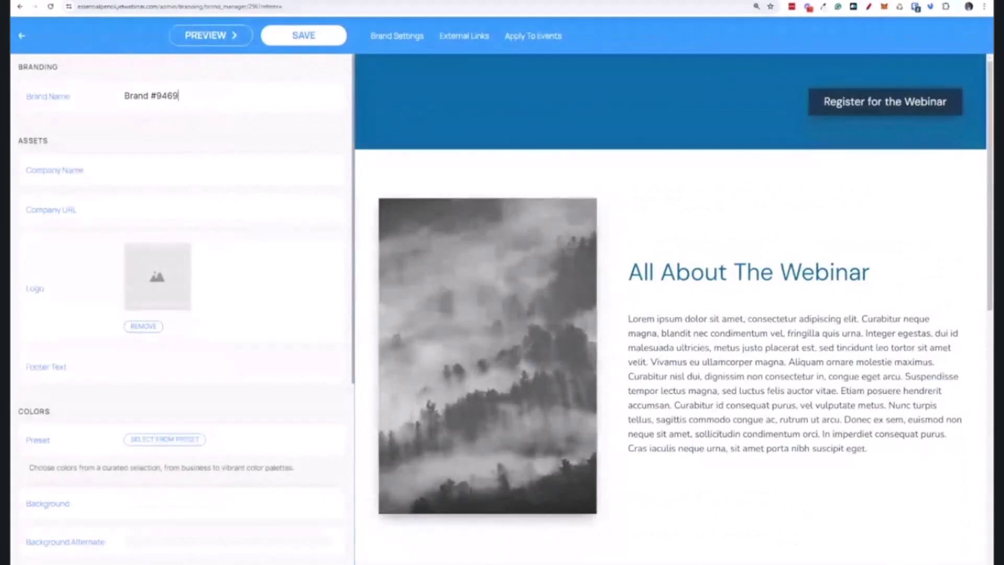
Step: Inspect the new brand's logo upload options and color settings
click(159, 301)
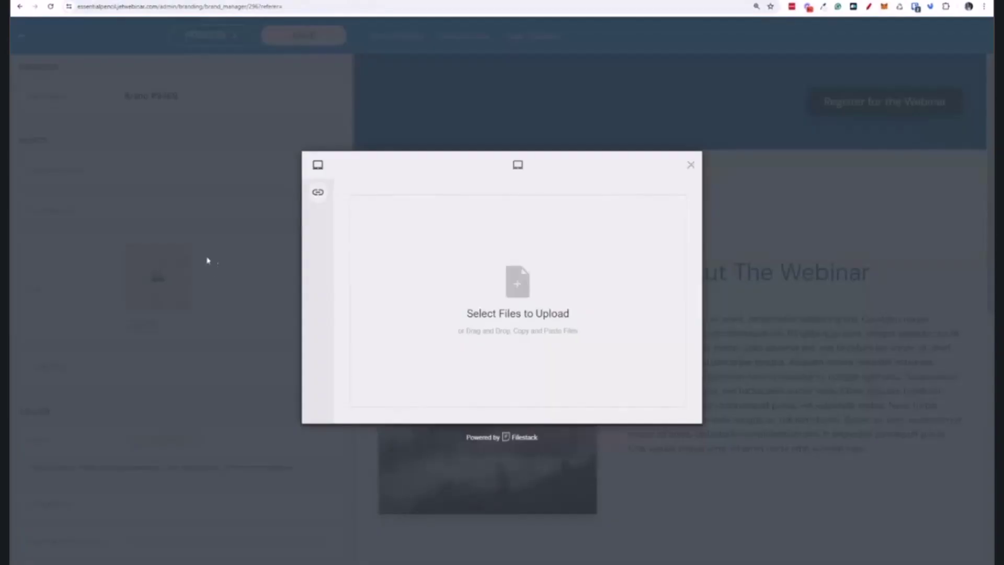
click(690, 167)
scroll(260, 415, down, 6)
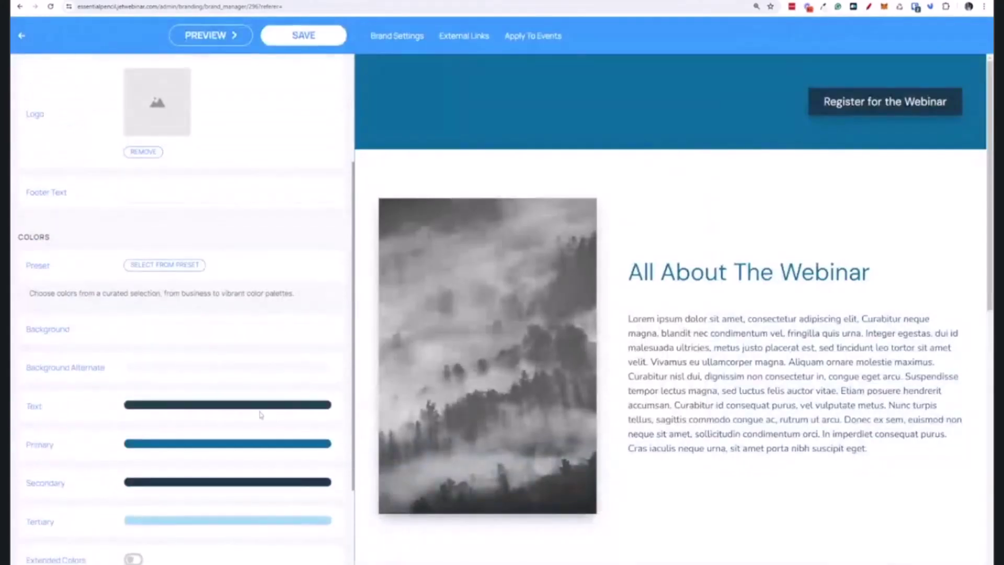
scroll(209, 429, up, 7)
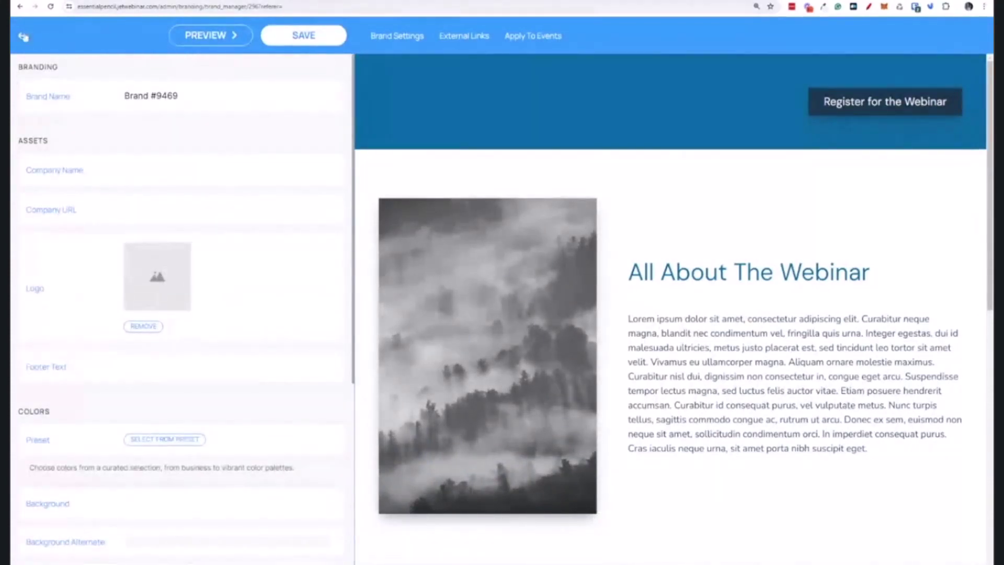
Step: Leave the branding editor and open the style settings of the automated webinar "JetWebinar Automated Demo"
click(23, 37)
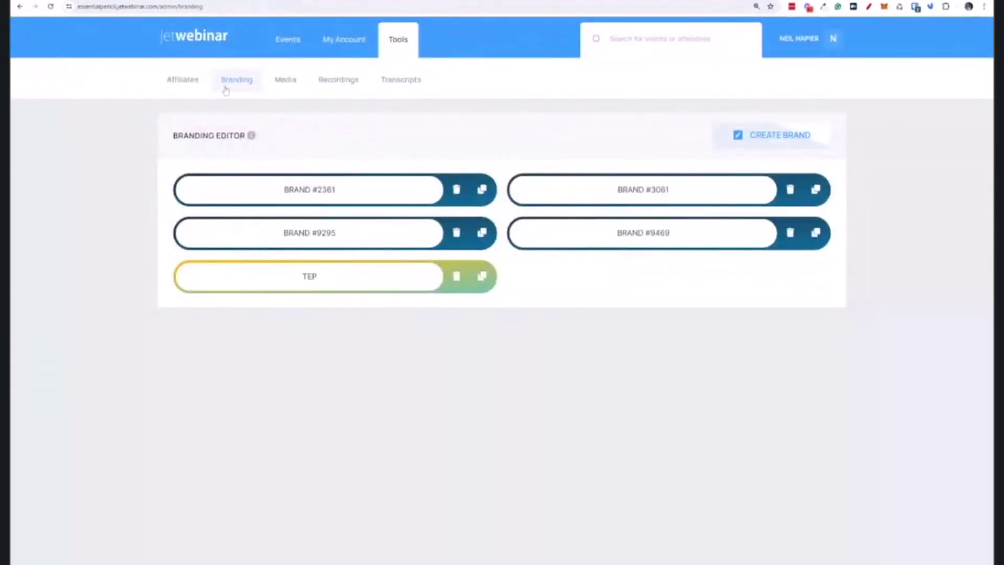
click(294, 41)
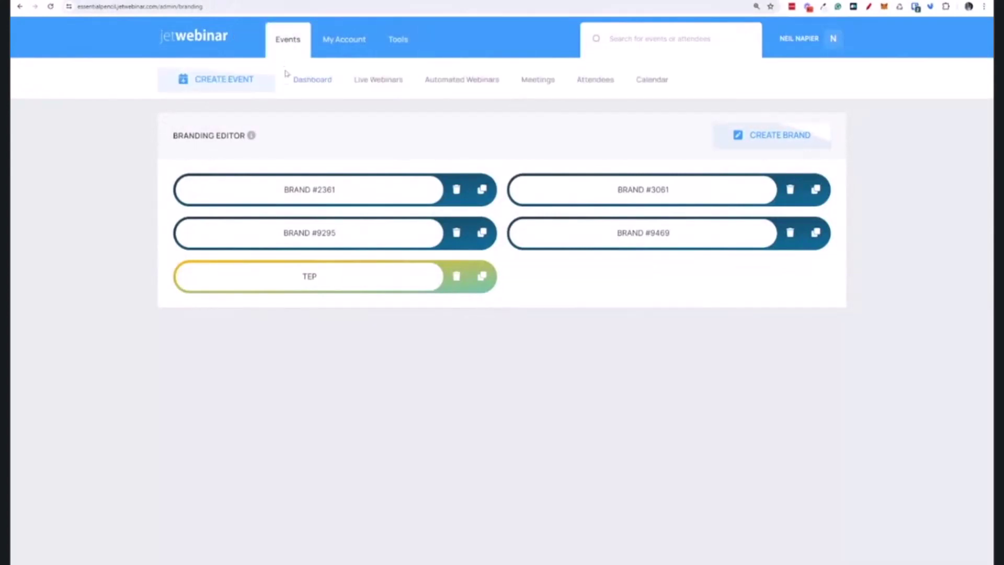
click(438, 81)
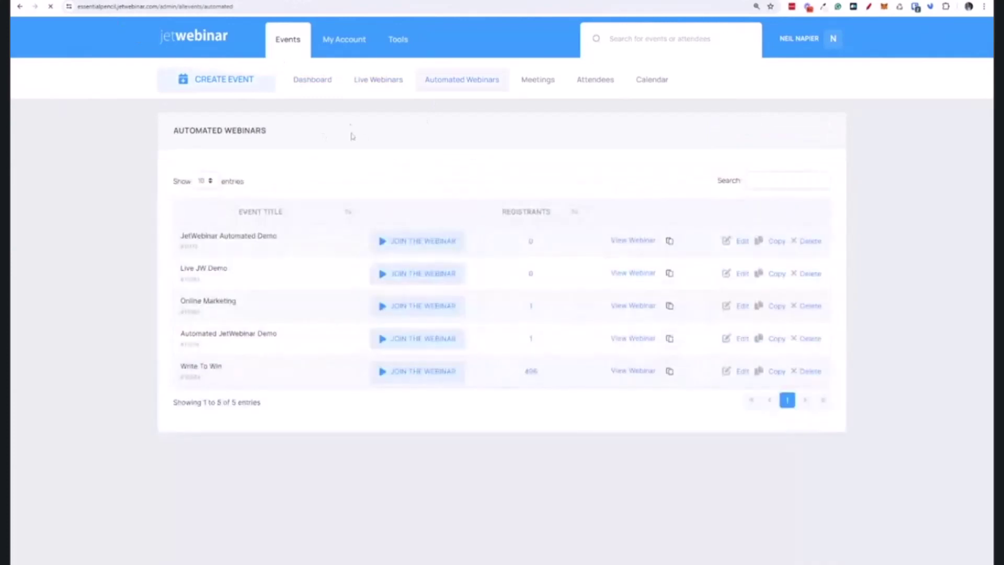
click(241, 238)
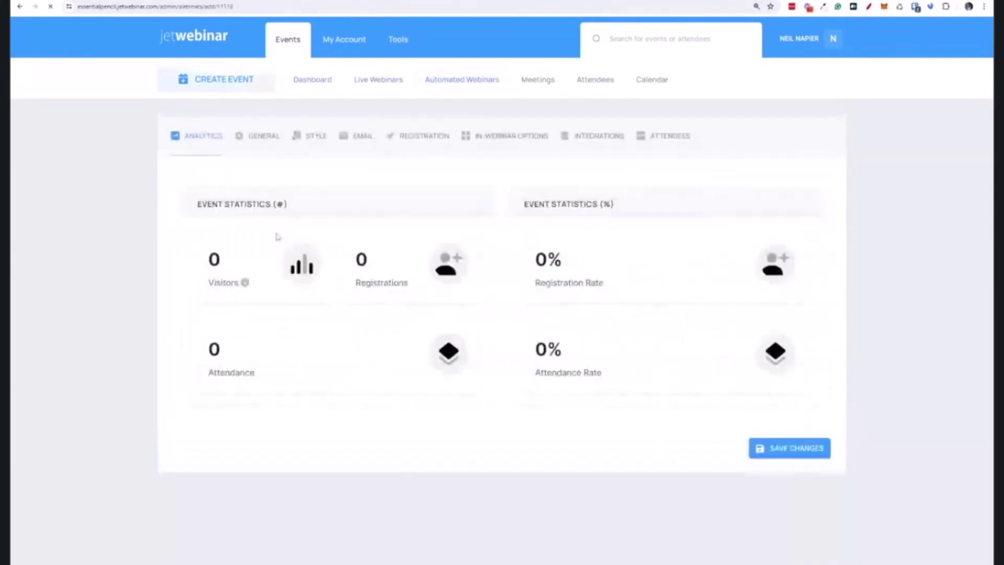
click(238, 135)
click(300, 142)
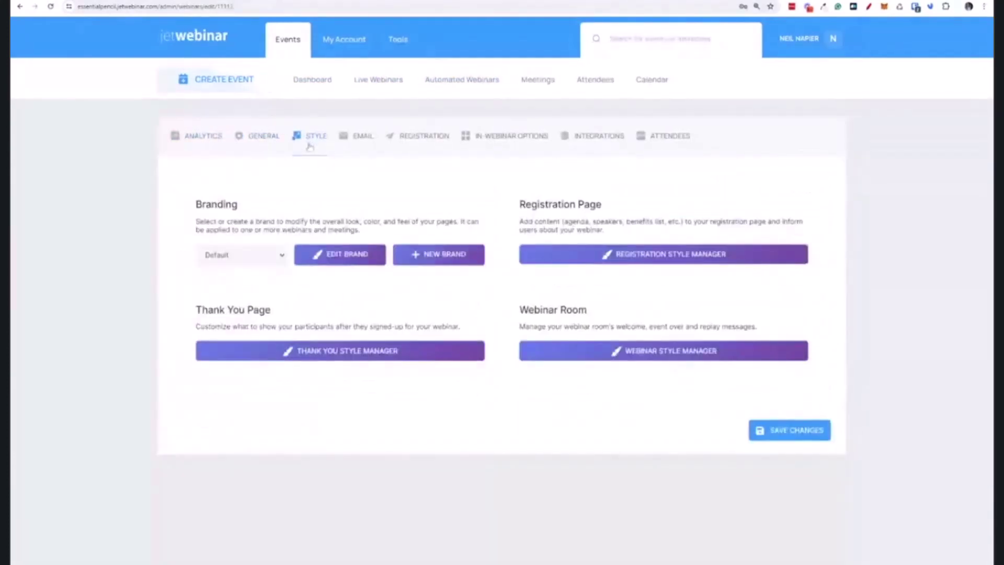
Step: In the registration page style manager, set the heading to "JetWebinar Automated Webinar" and the subheading to "Come Join Us NOW!"
click(642, 259)
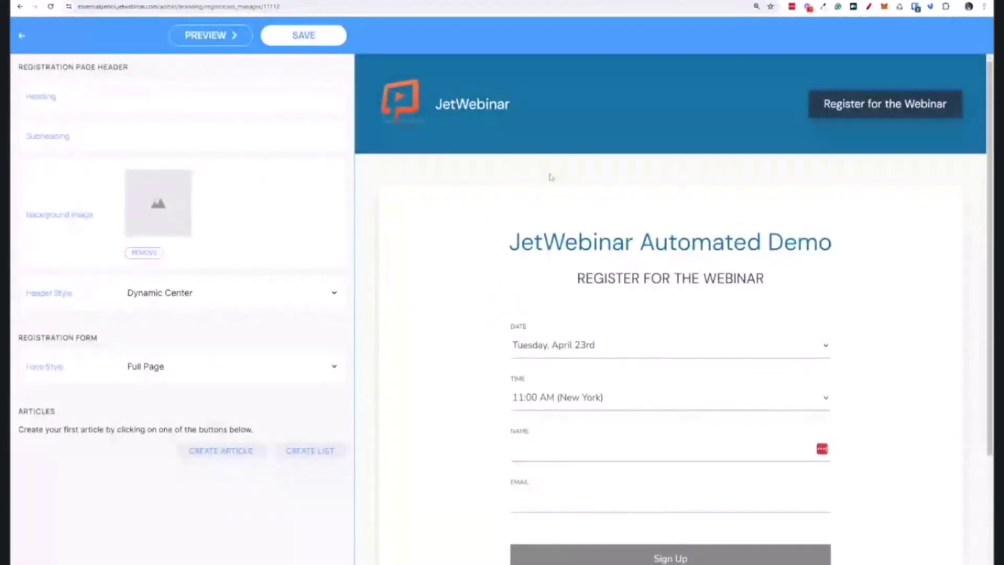
scroll(500, 224, down, 2)
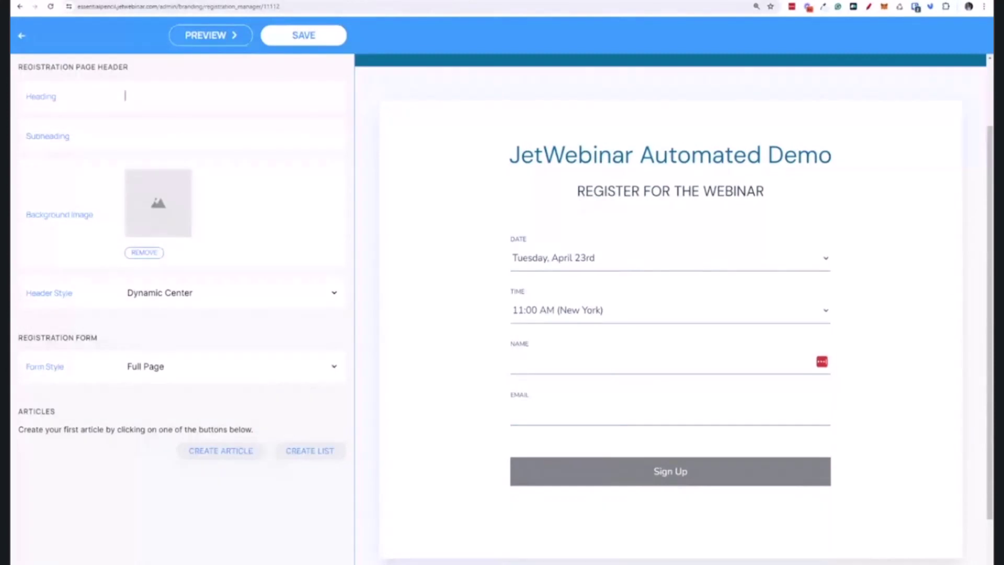
text(etw)
text(Webinar A)
key(BackSpace)
text(Ato)
key(BackSpace)
key(BackSpace)
text(utomated Webinar)
key(Tab)
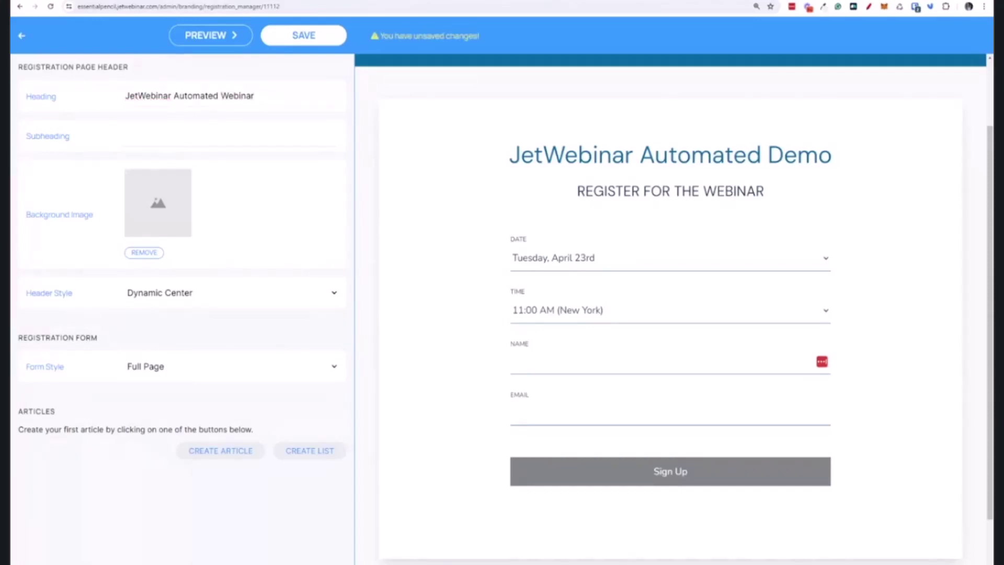
text(Come )
text(Juoin Us NOW!)
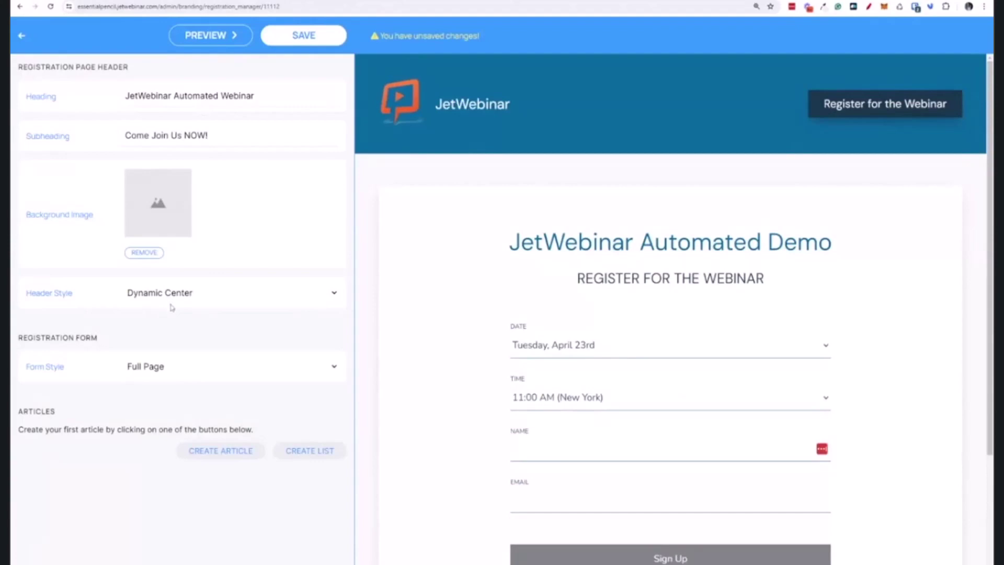
Step: Set the registration page's header style to Dynamic Left, save the page, and stay in its editor
click(170, 296)
click(287, 41)
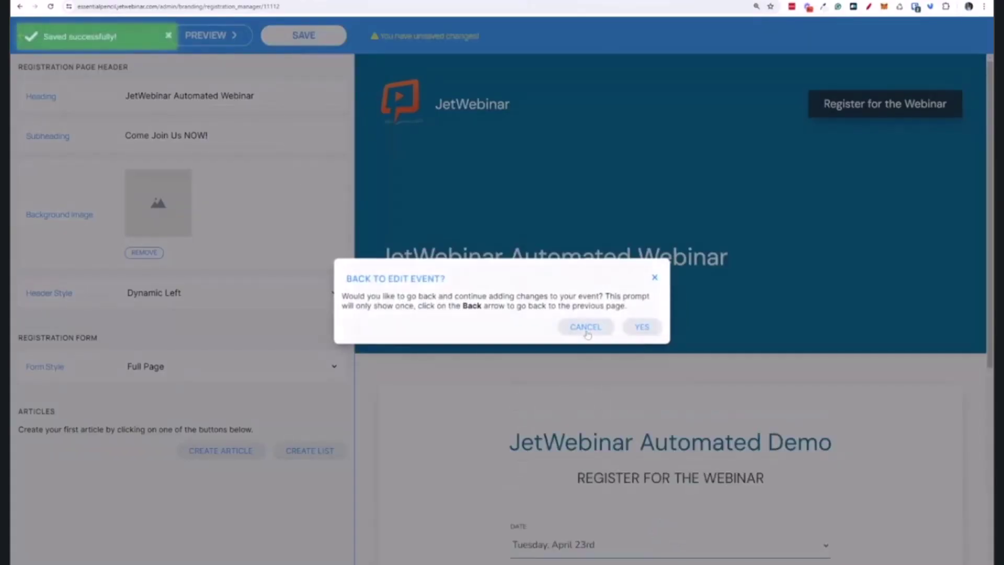
click(586, 327)
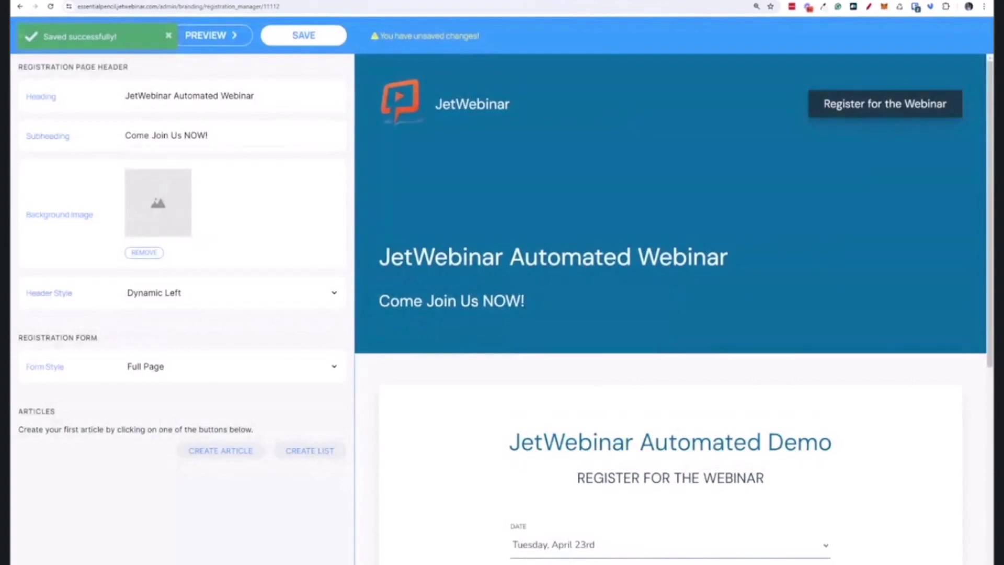
Step: Review the registration form in the page preview and return to the webinar's style settings
scroll(577, 276, down, 5)
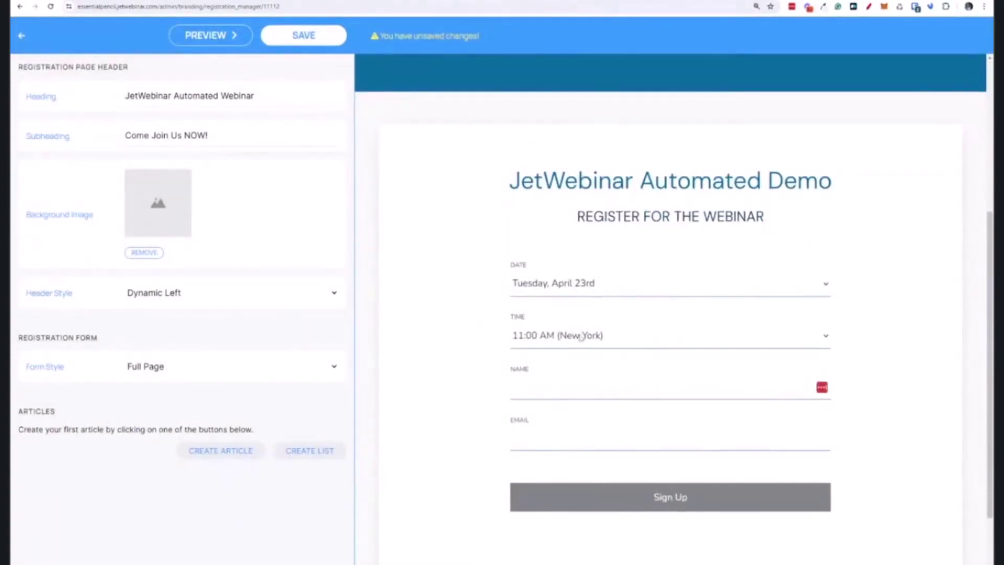
click(552, 429)
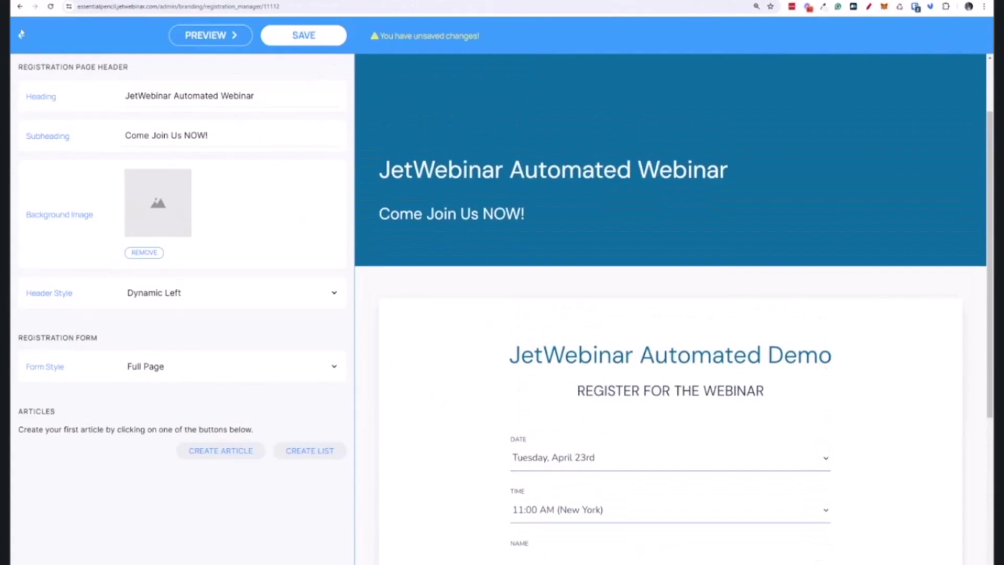
click(22, 34)
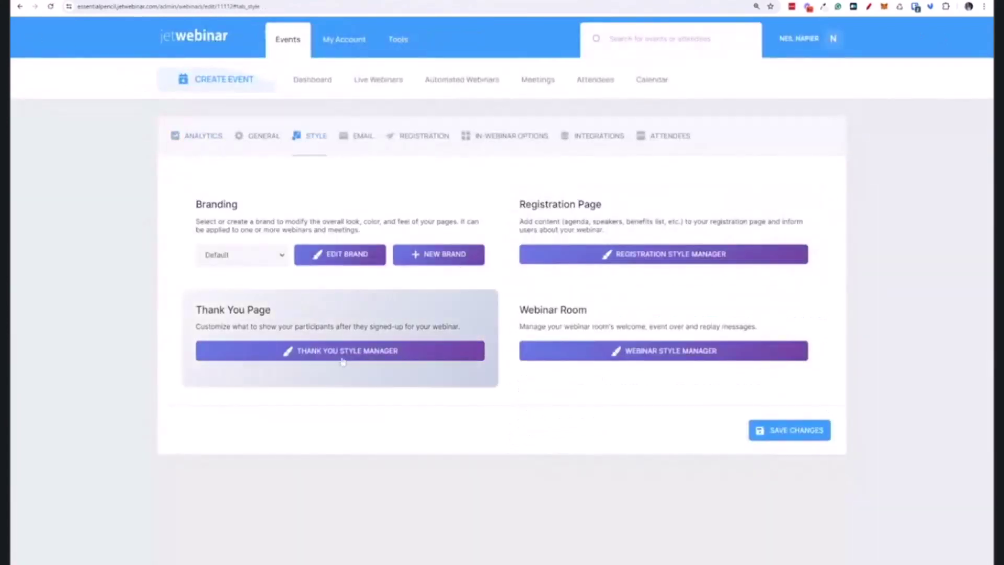
Step: Review the thank you page layout and the webinar room's style and message options, returning to the style settings
click(343, 351)
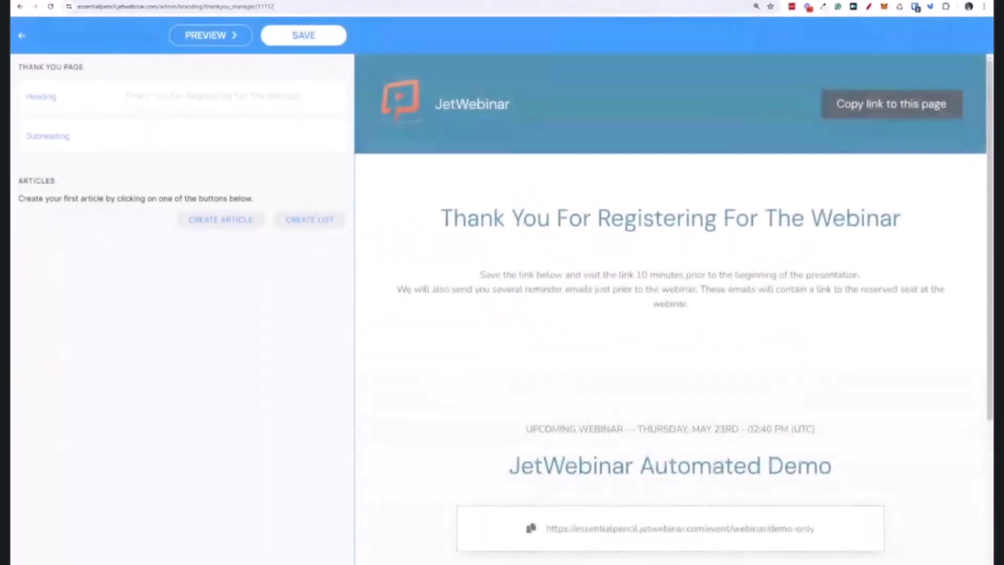
scroll(520, 341, down, 5)
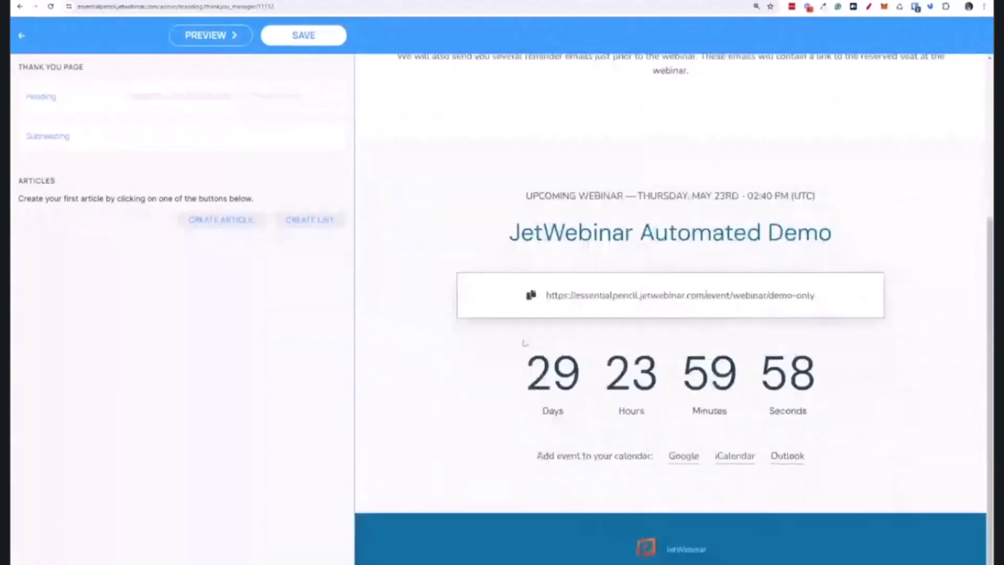
scroll(548, 348, up, 4)
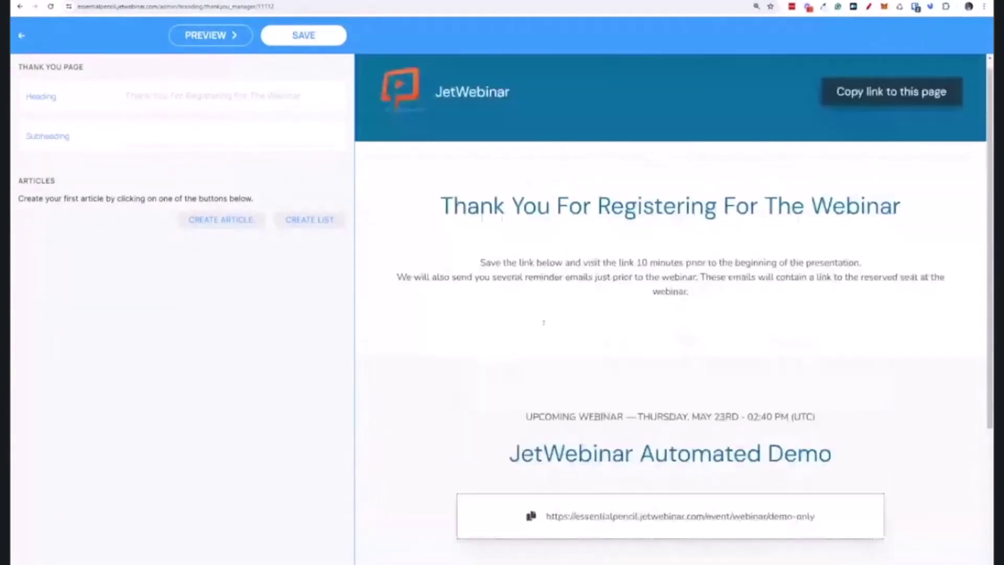
scroll(544, 322, up, 1)
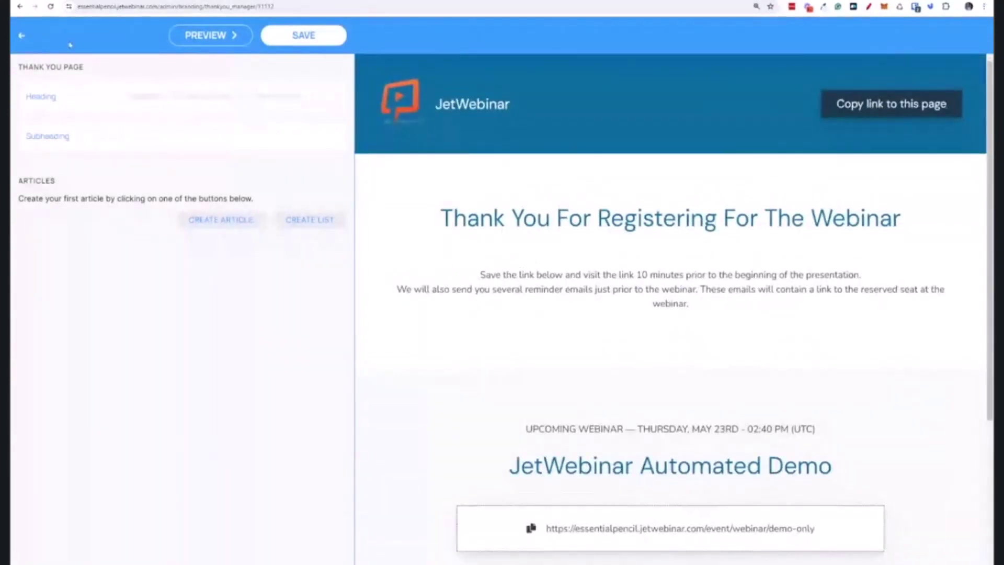
click(23, 38)
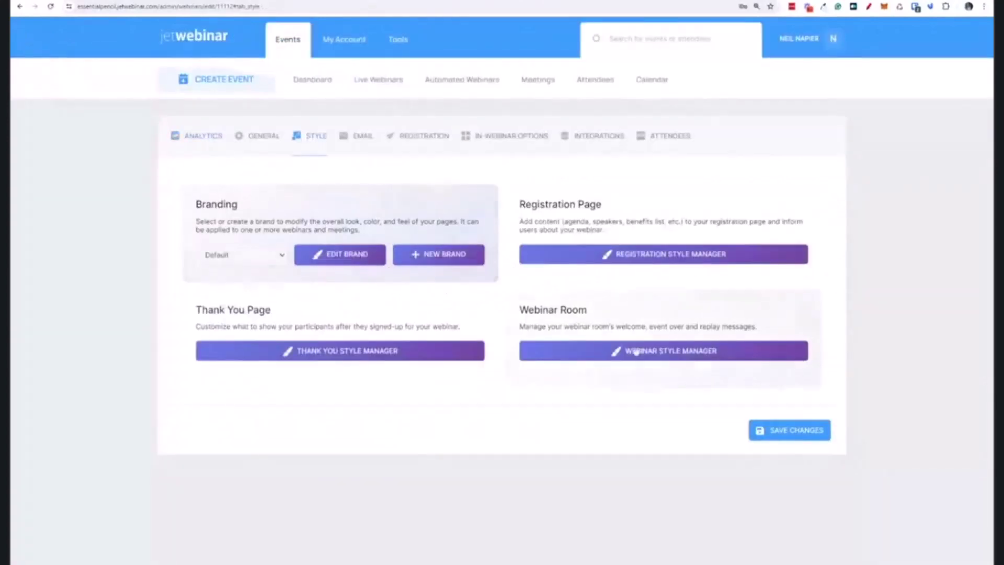
click(637, 355)
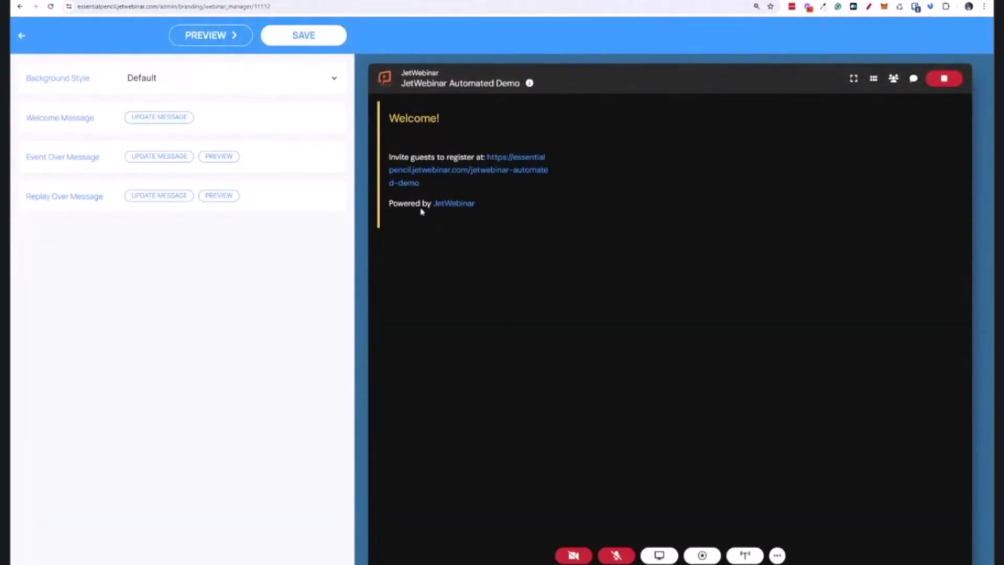
click(22, 35)
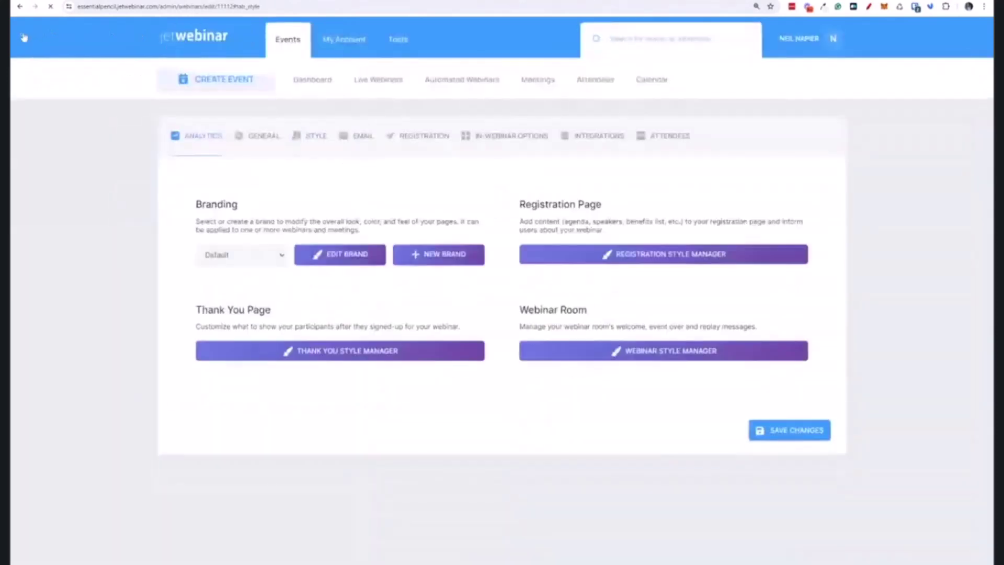
Step: Review the webinar's confirmation, reminder, followup, did-not-attend and early-abandon email templates
click(365, 137)
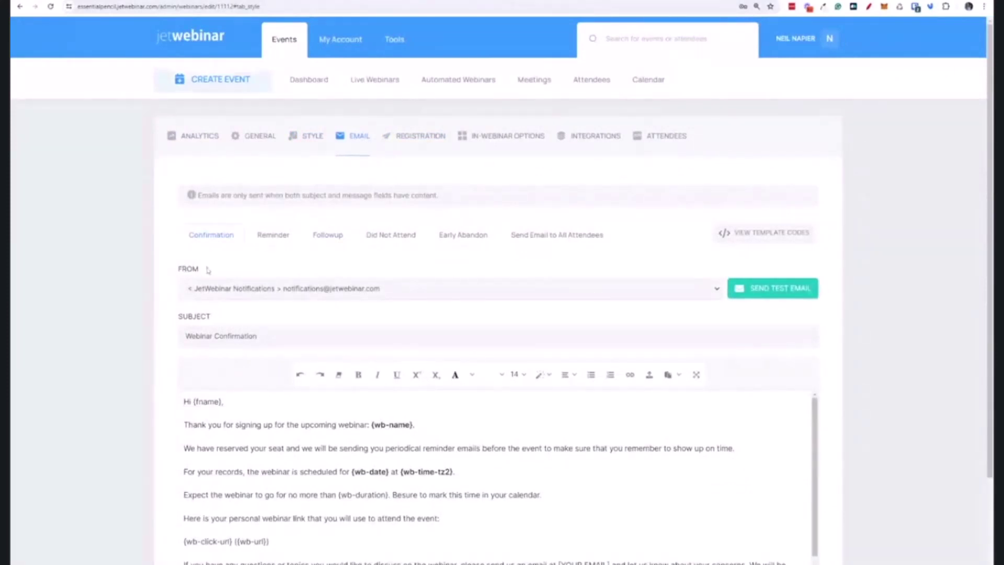
scroll(206, 269, down, 3)
scroll(208, 305, up, 3)
click(254, 240)
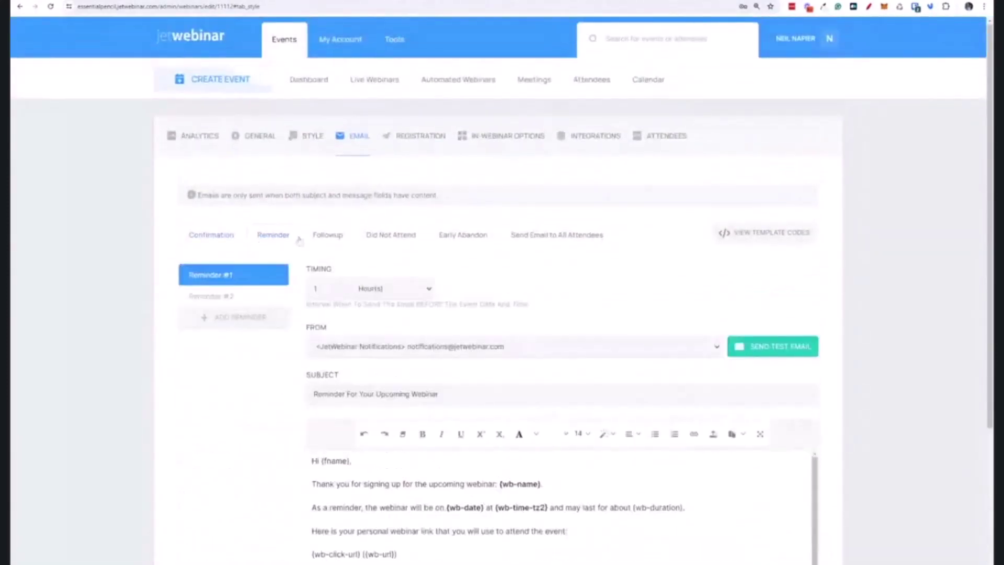
click(325, 235)
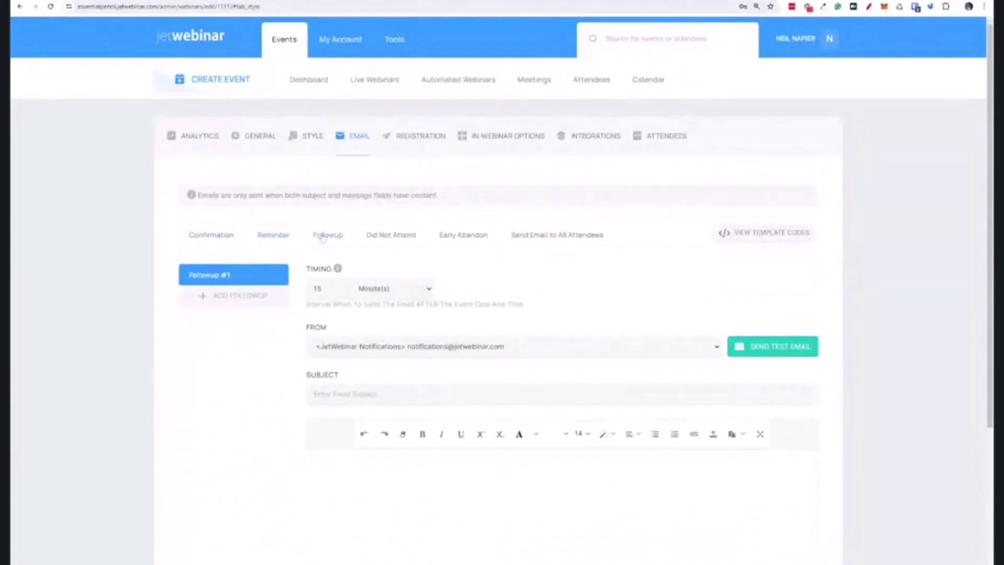
click(396, 239)
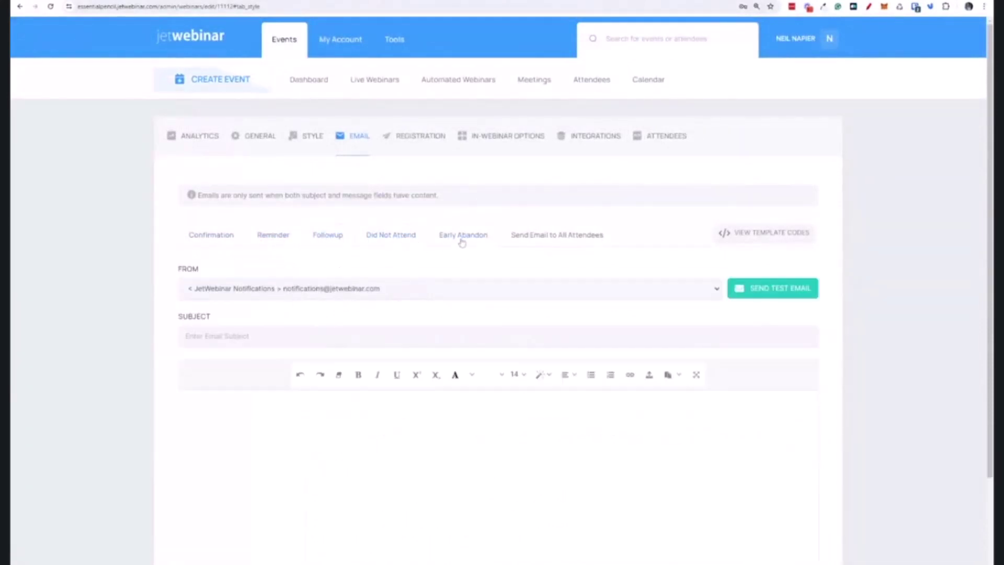
click(530, 239)
Step: Read through the template codes reference for the webinar emails and close it
click(764, 233)
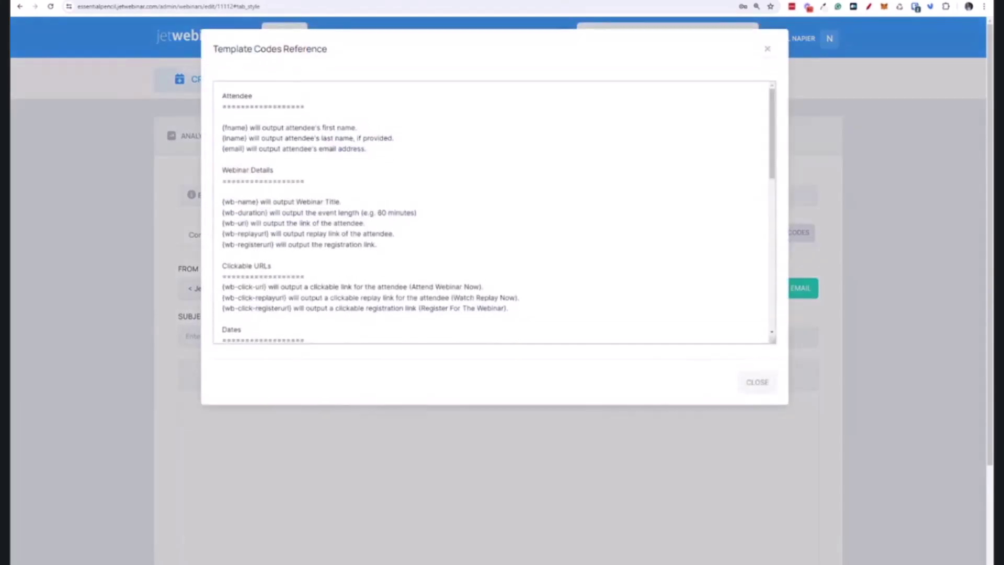
scroll(638, 298, down, 3)
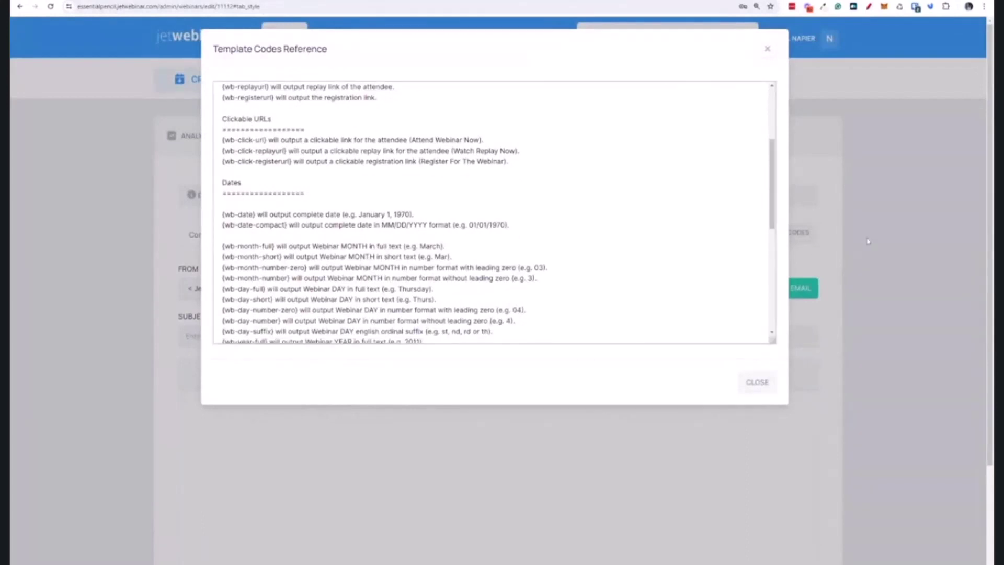
click(765, 51)
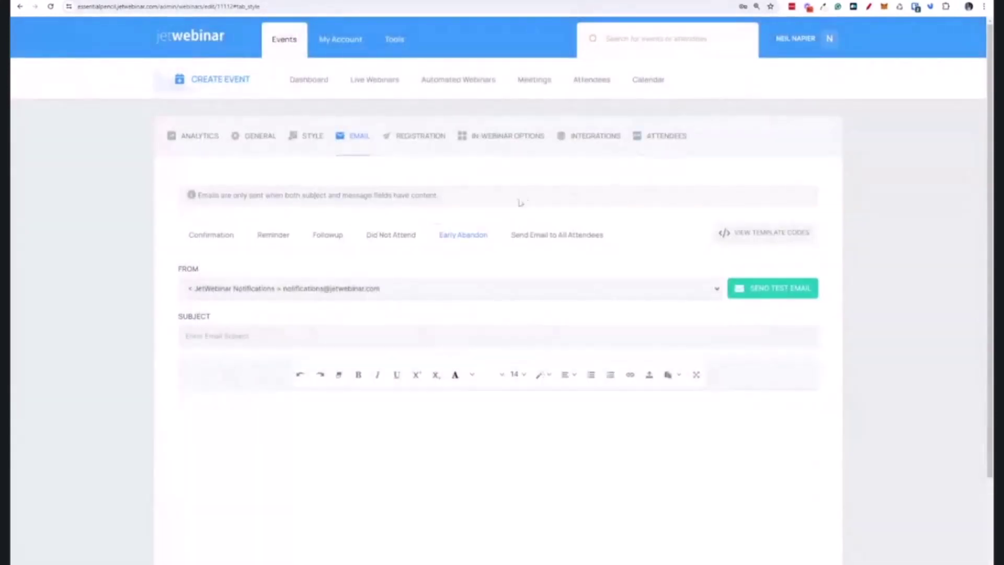
Step: Review the webinar's registration fields, GDPR consent, double opt-in, custom thank you page and conversion code options
click(423, 146)
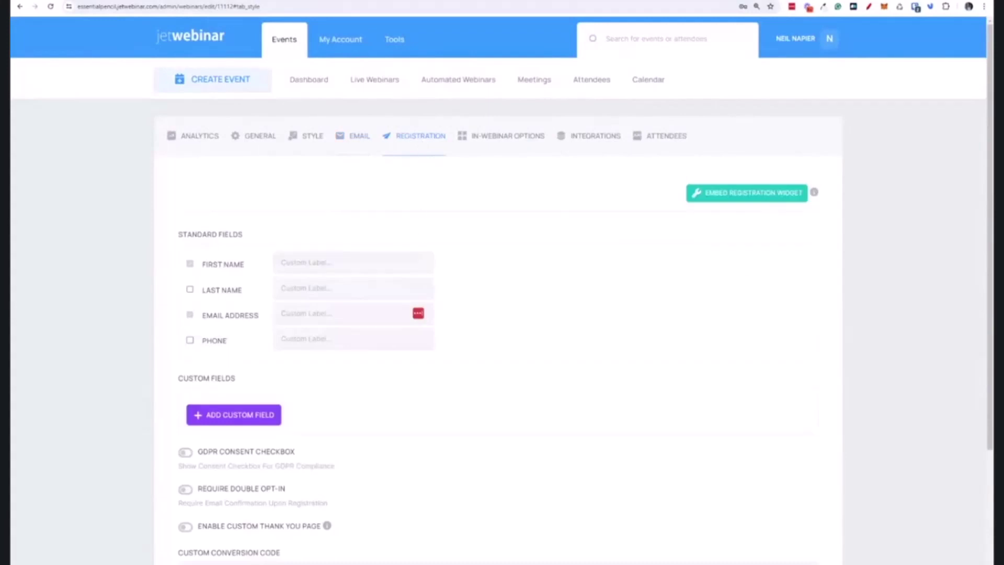
scroll(361, 379, down, 3)
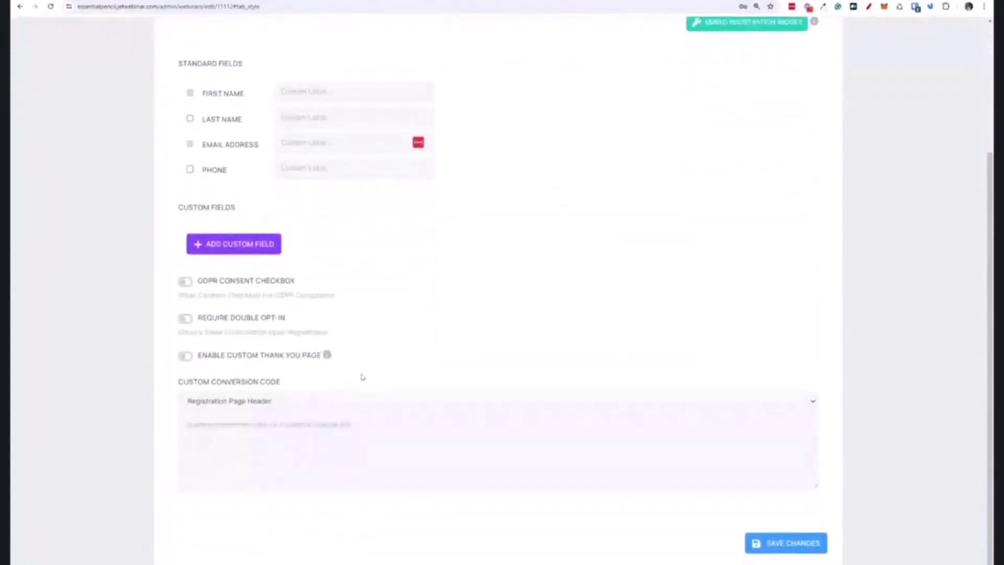
scroll(361, 377, up, 2)
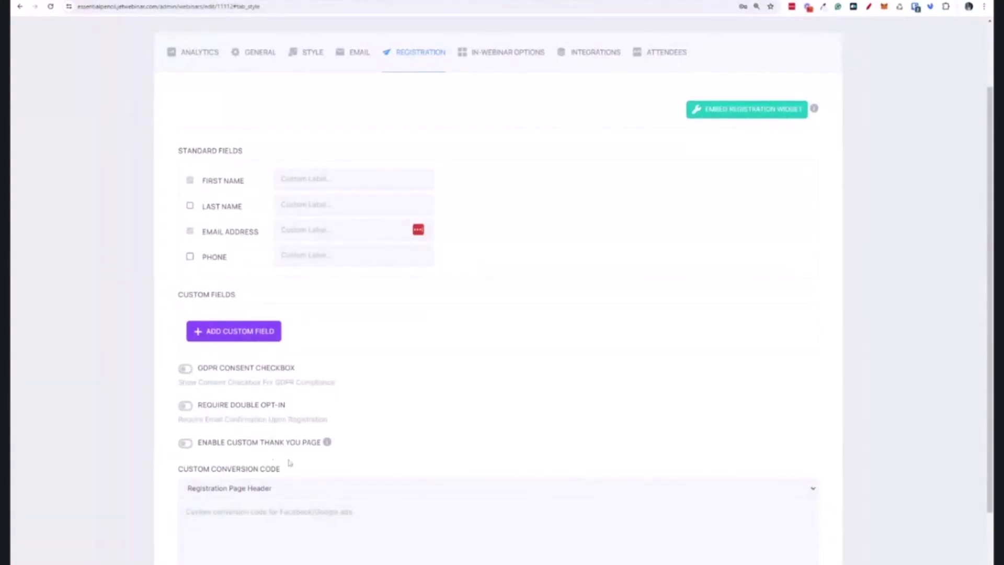
scroll(401, 461, down, 2)
click(186, 356)
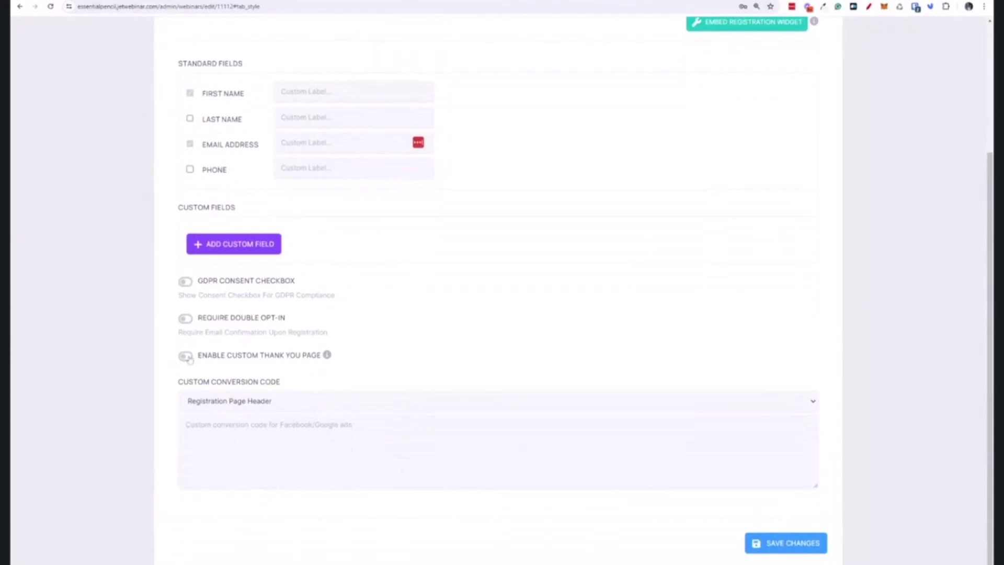
click(184, 360)
click(802, 473)
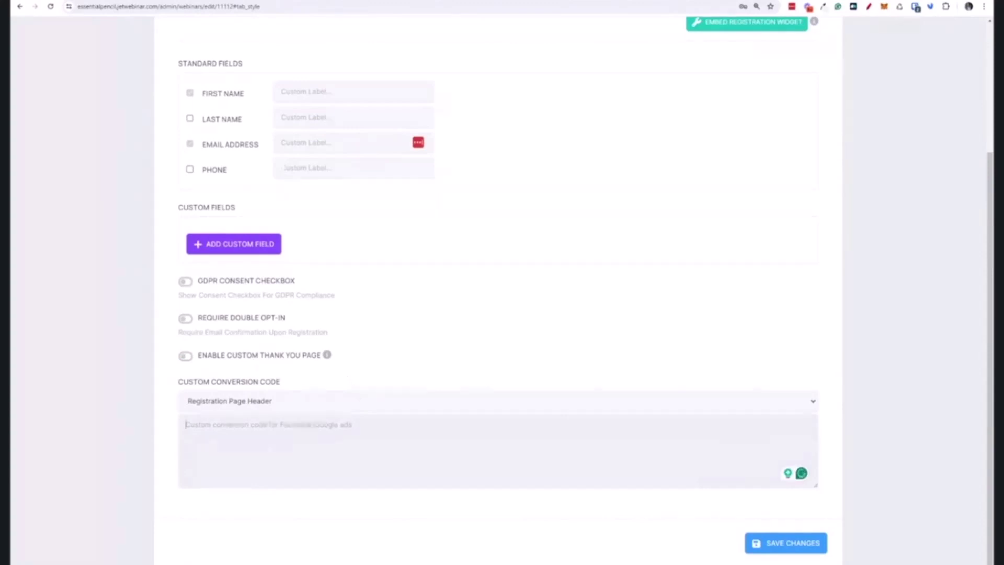
scroll(409, 404, up, 3)
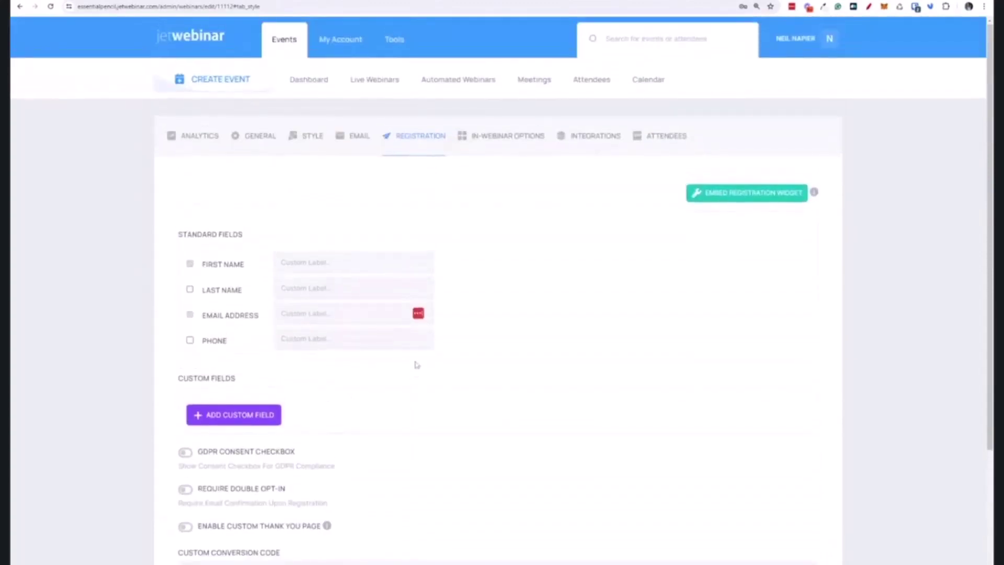
Step: Select EP-Auto-Approved as the automated webinar video and set it to start at the drop in point when an attendee arrives
click(515, 137)
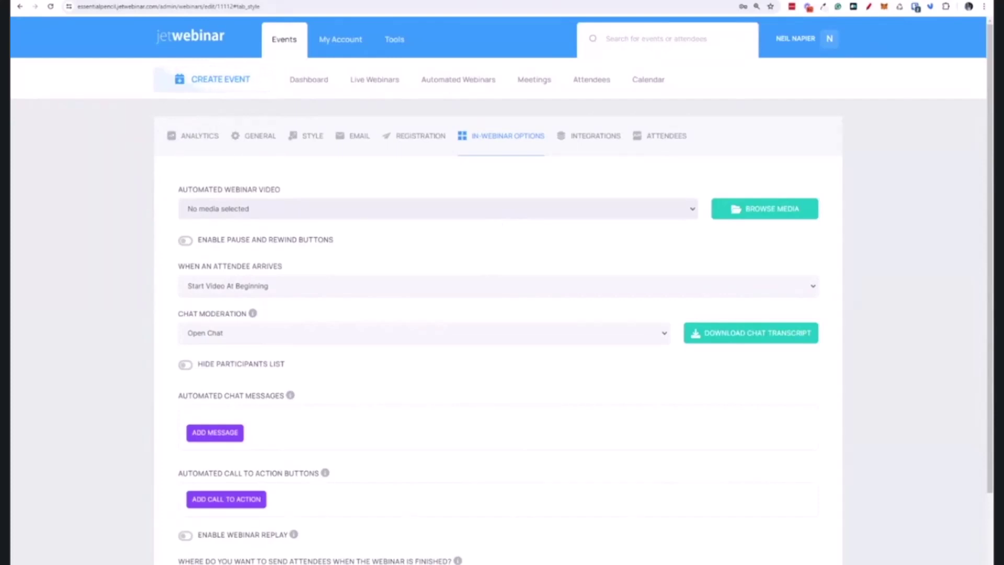
click(343, 327)
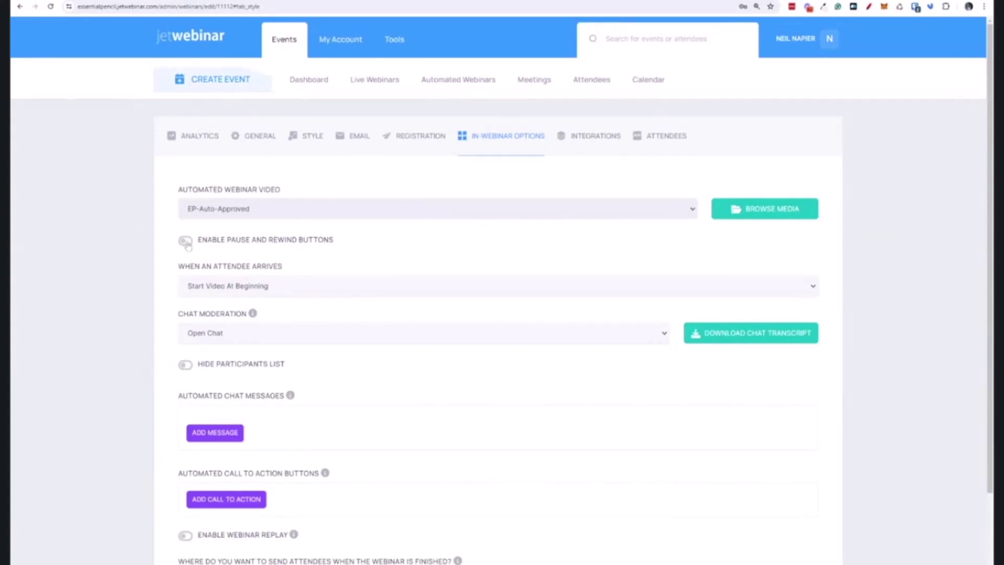
scroll(284, 269, down, 2)
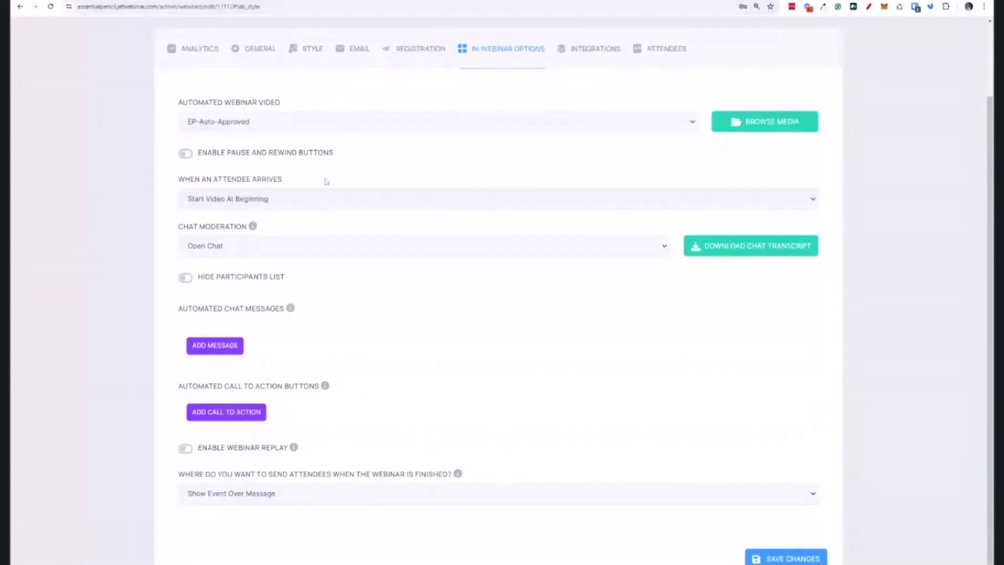
click(494, 268)
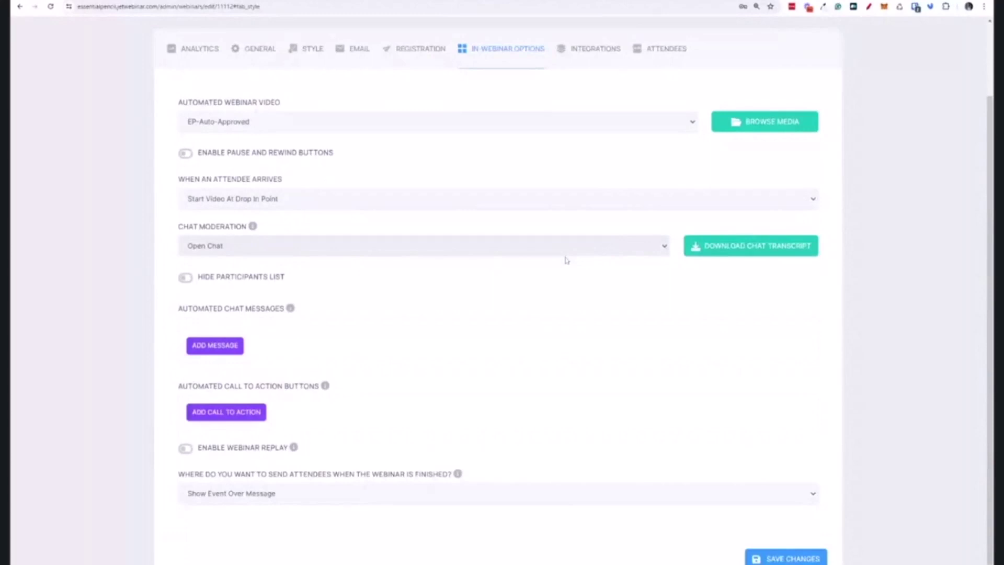
Step: Set the chat moderation to Moderated Chat and hide the participants list
click(261, 264)
click(185, 279)
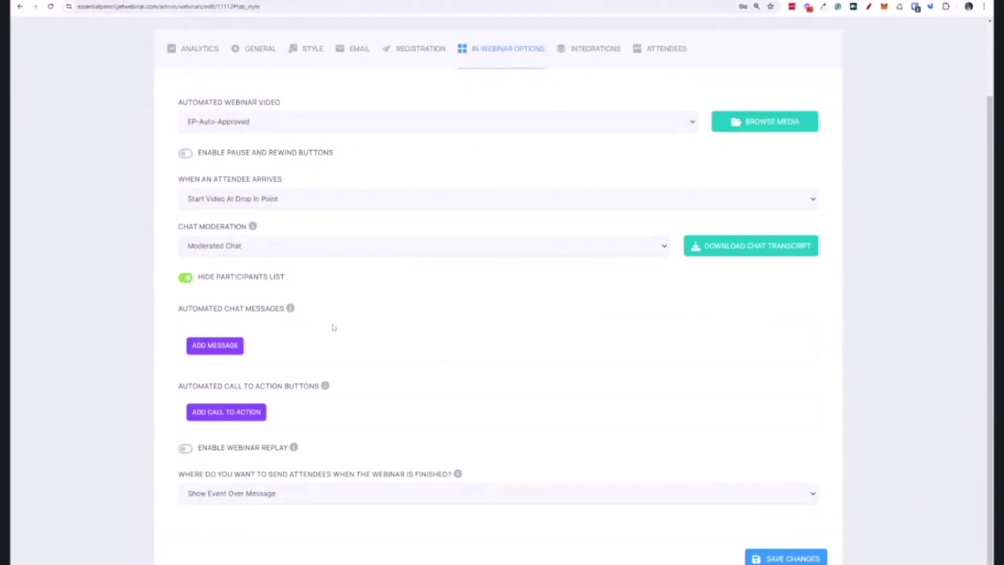
Step: Add a blank automated chat message entry and look over its time and message fields
scroll(229, 354, down, 1)
click(215, 331)
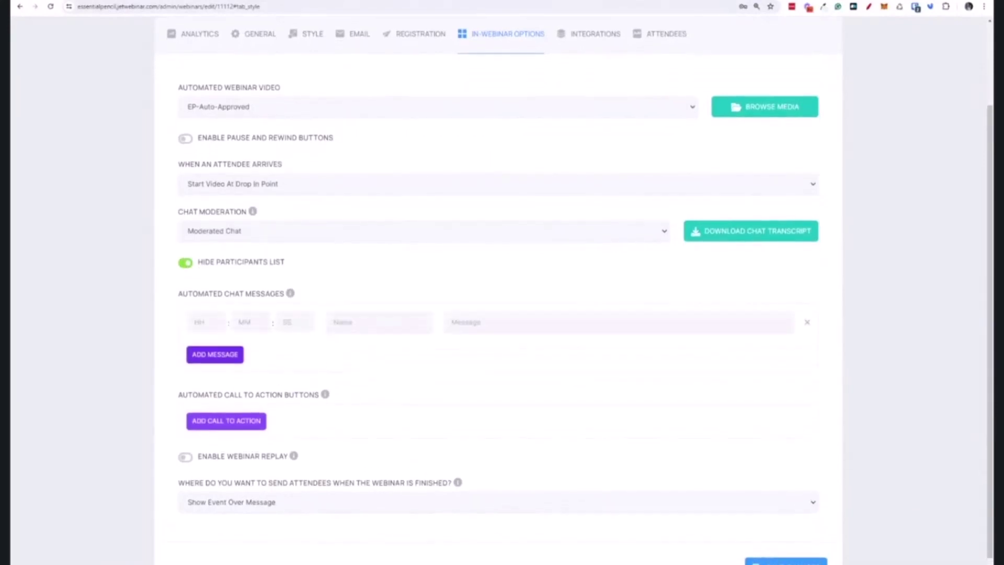
click(203, 322)
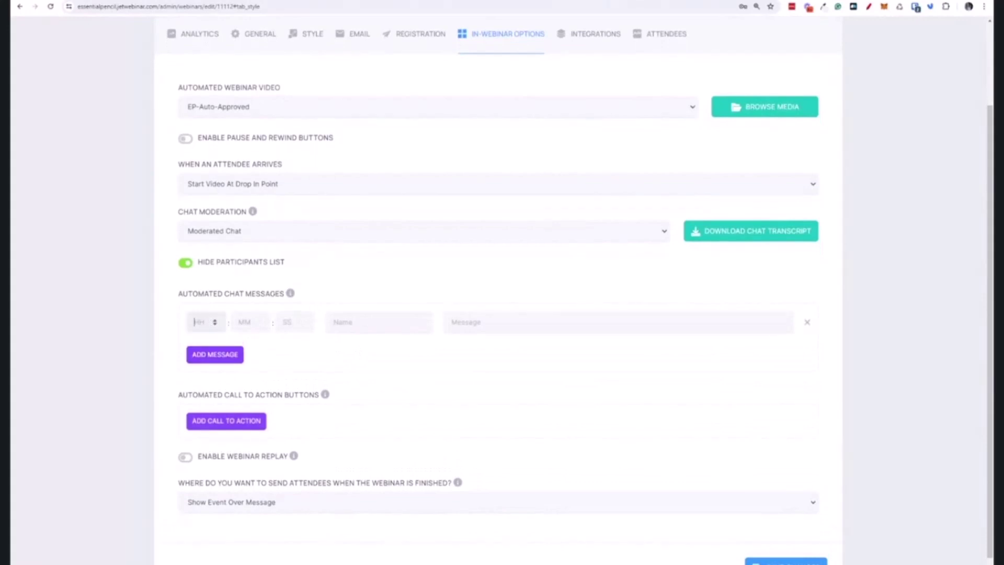
click(470, 322)
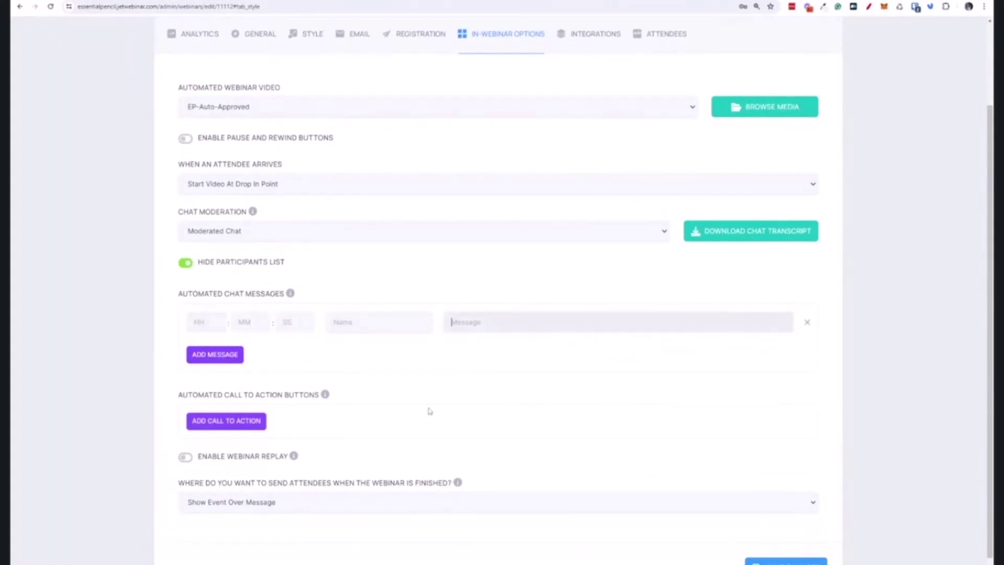
Step: Add a blank automated call to action entry and review its fields along with the replay and end-of-webinar options
click(251, 421)
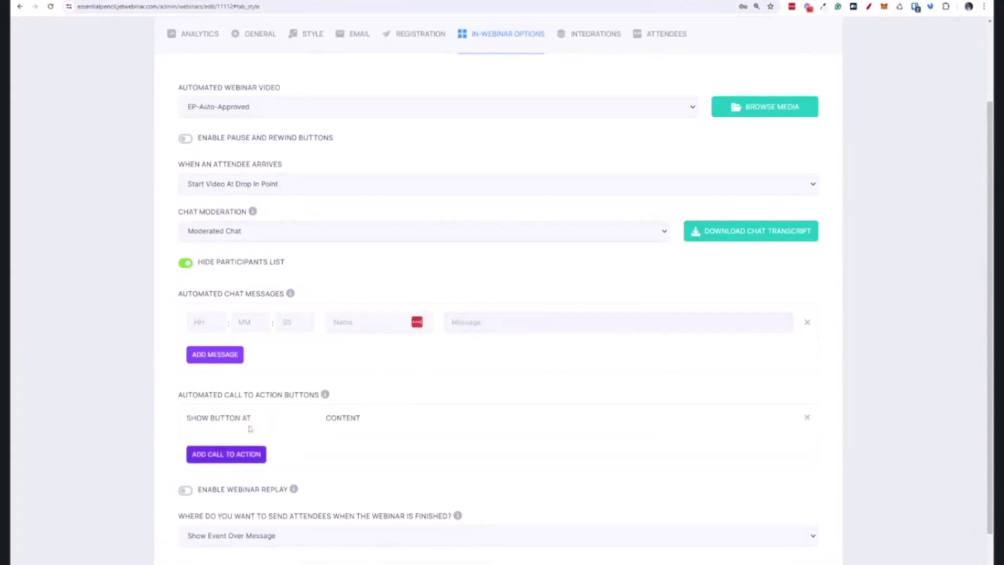
scroll(390, 429, down, 3)
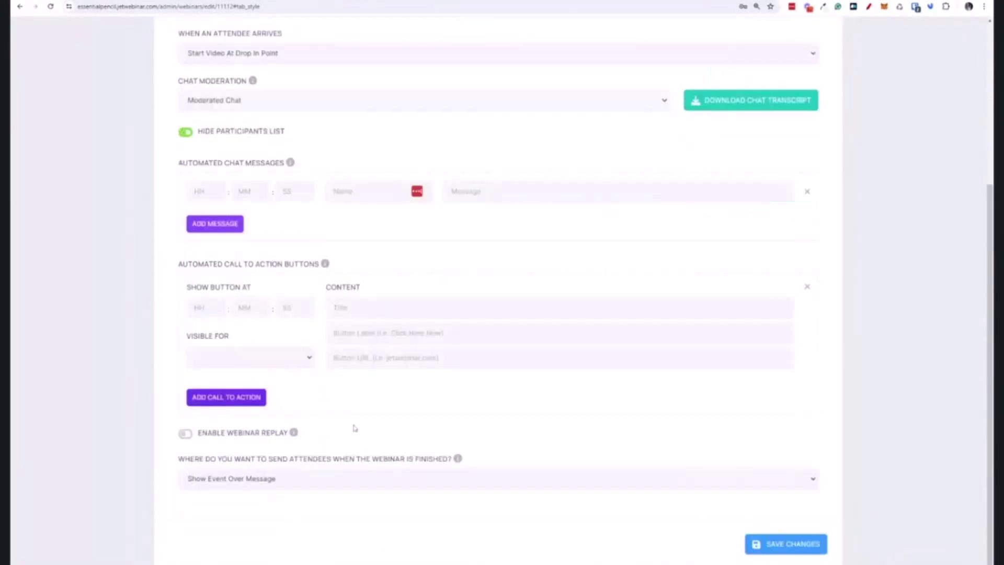
scroll(351, 431, down, 1)
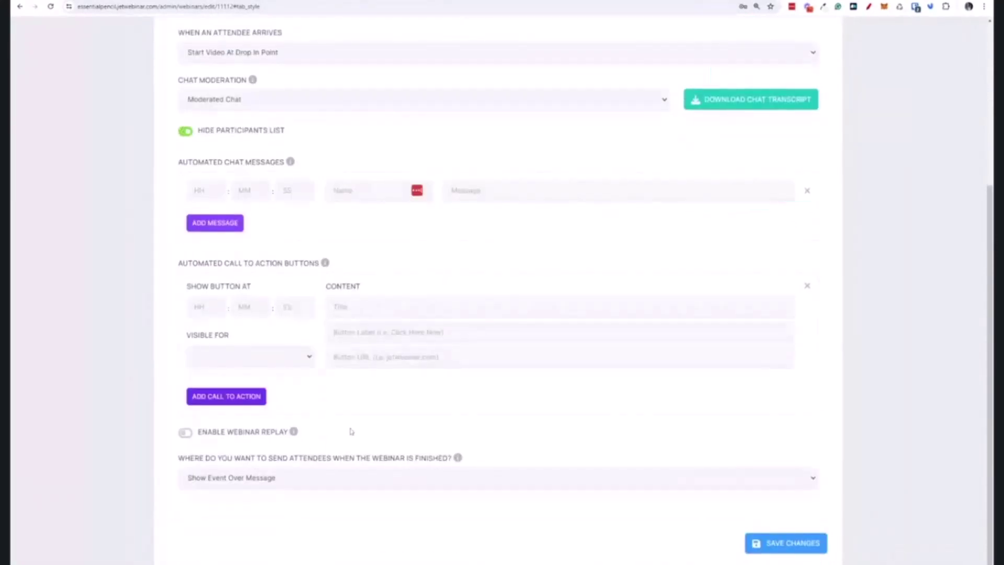
scroll(351, 432, up, 3)
scroll(352, 432, down, 3)
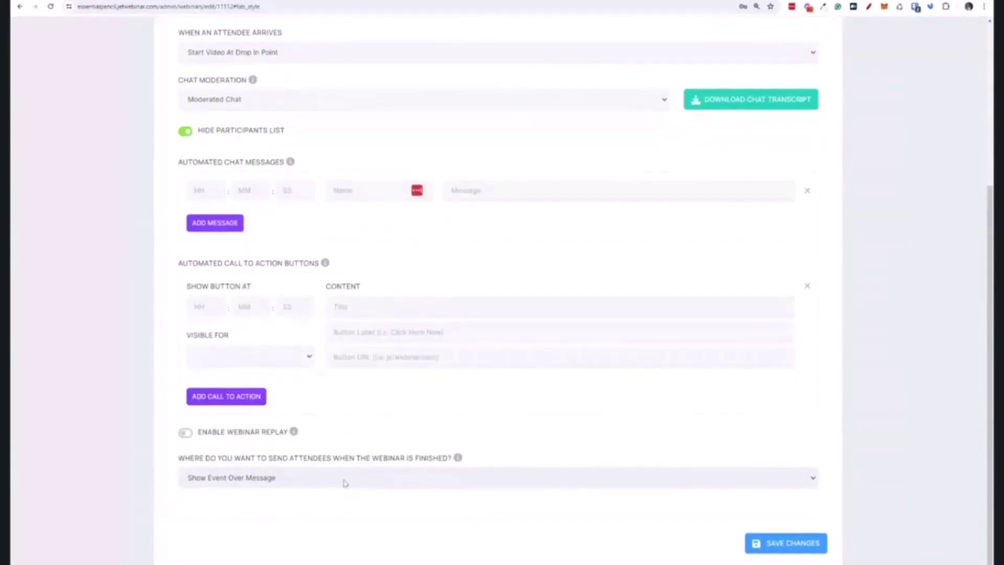
Step: Review the webinar's analytics code, conversion code and third party integration settings, and check its attendees section
click(599, 136)
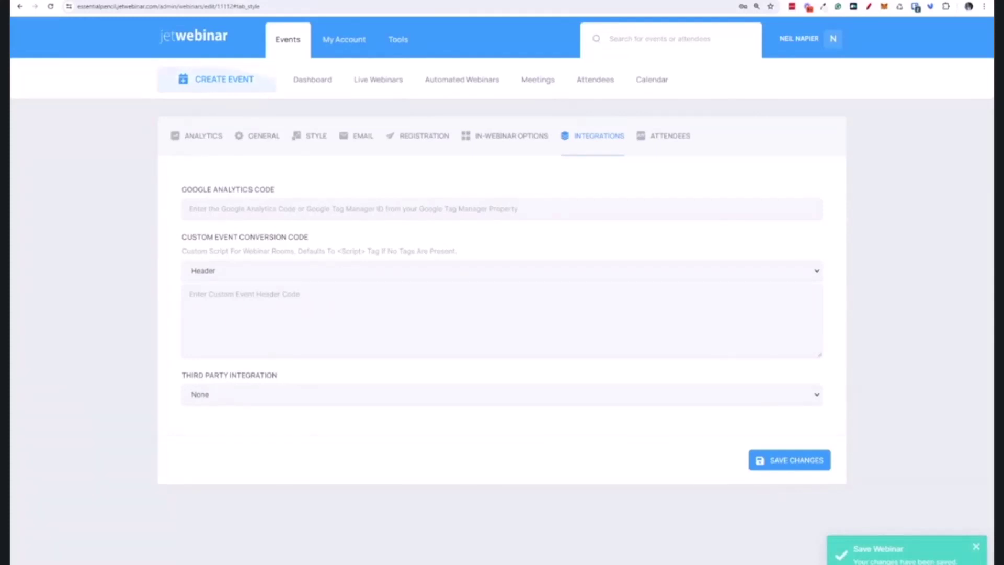
click(666, 137)
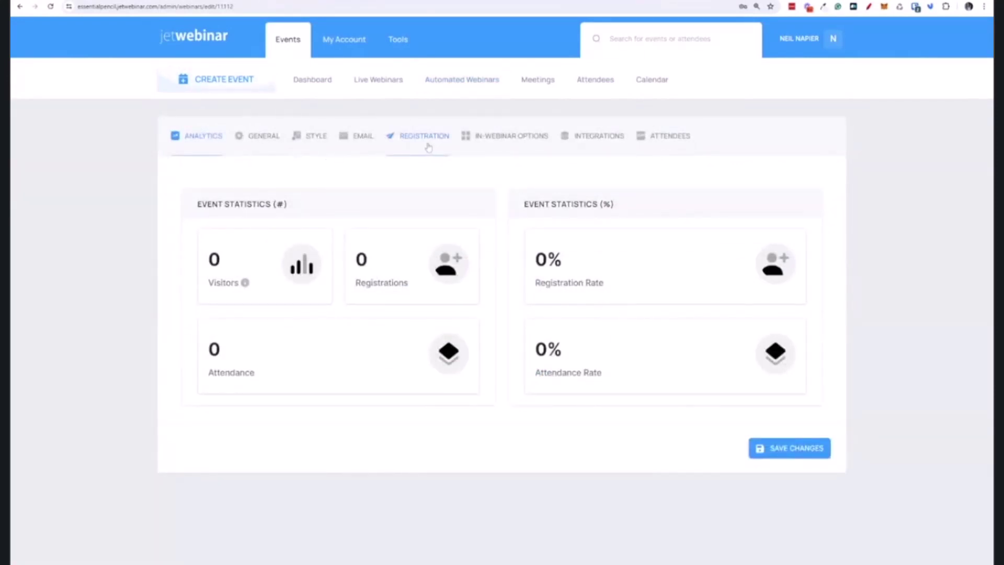
Step: Visit the webinar's public registration page from its general settings, read through it and return to the settings
click(274, 146)
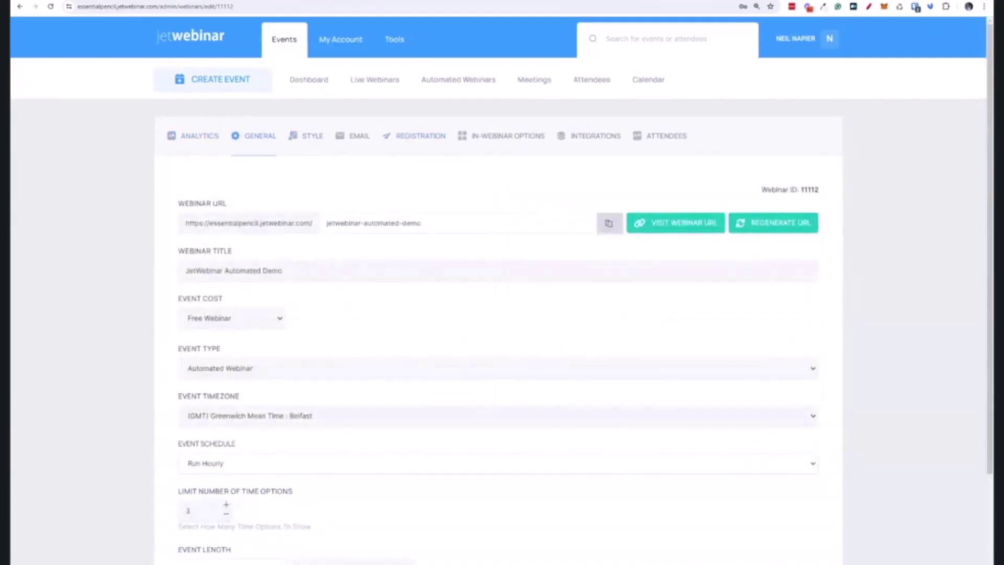
click(679, 227)
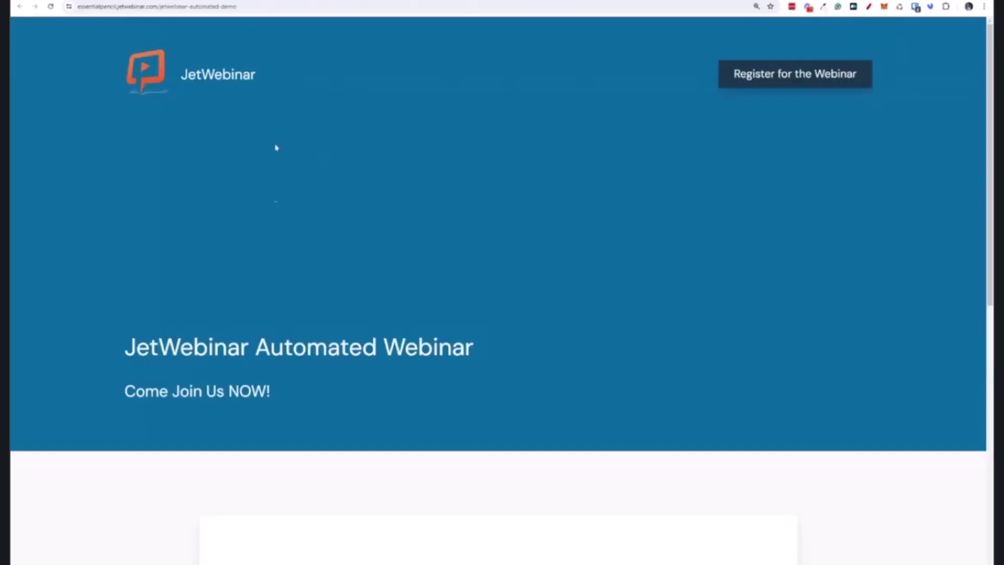
scroll(267, 280, down, 9)
scroll(287, 265, up, 9)
key(ctrl+Tab)
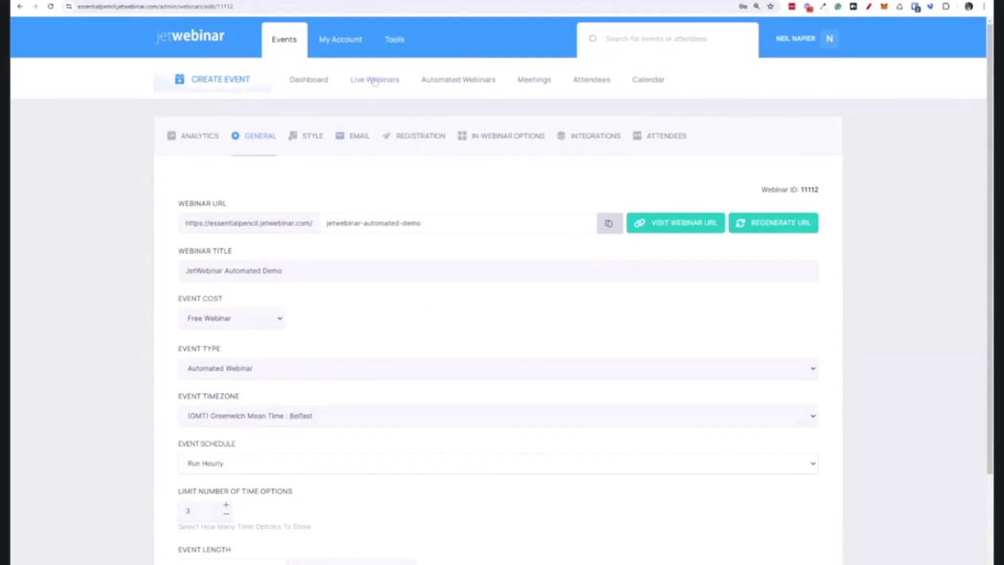
Step: Check the webinar's event statistics and view the account's list of meetings
click(198, 146)
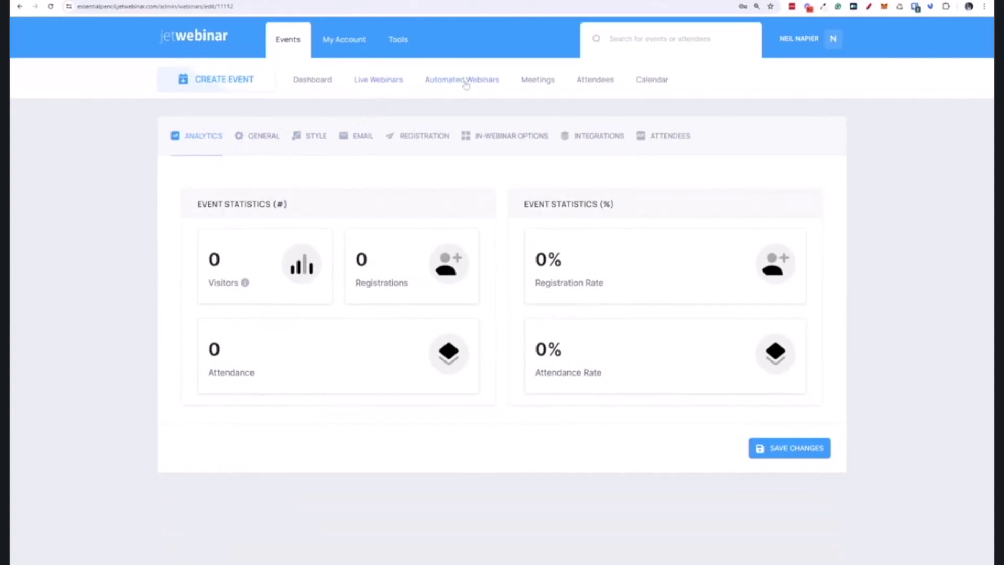
click(549, 86)
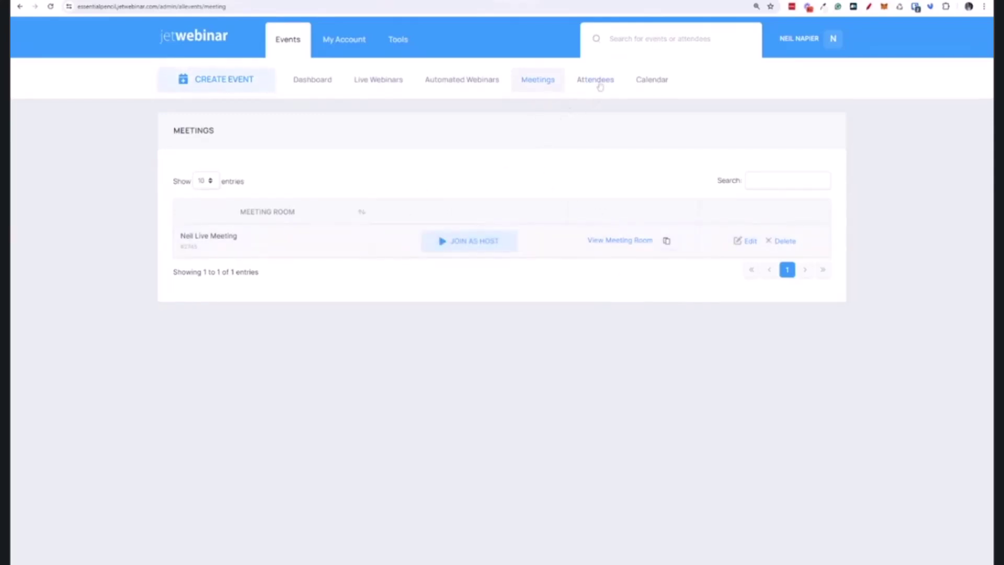
Step: Examine the events calendar in its month, week and day views, ending on the month view
click(643, 84)
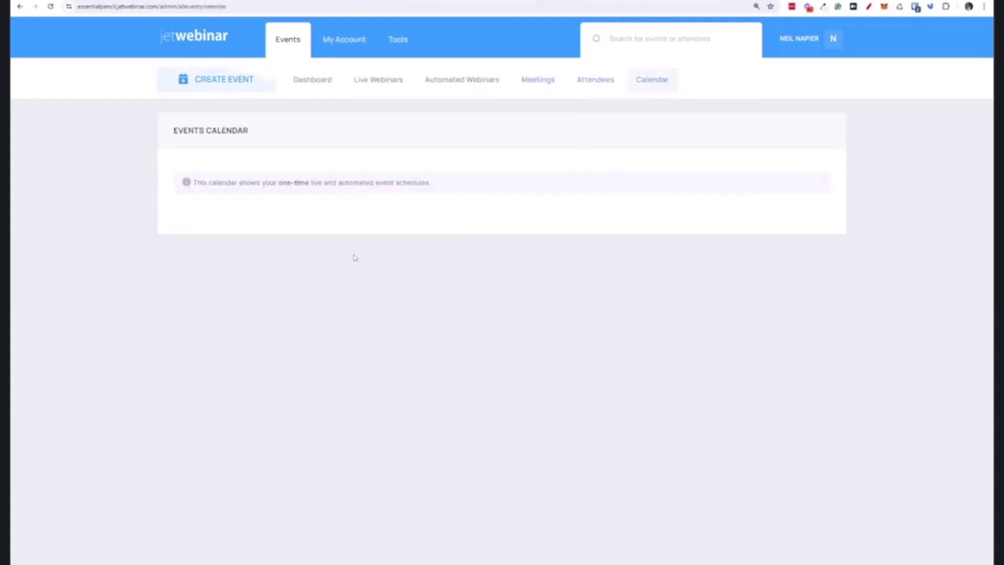
scroll(387, 335, down, 3)
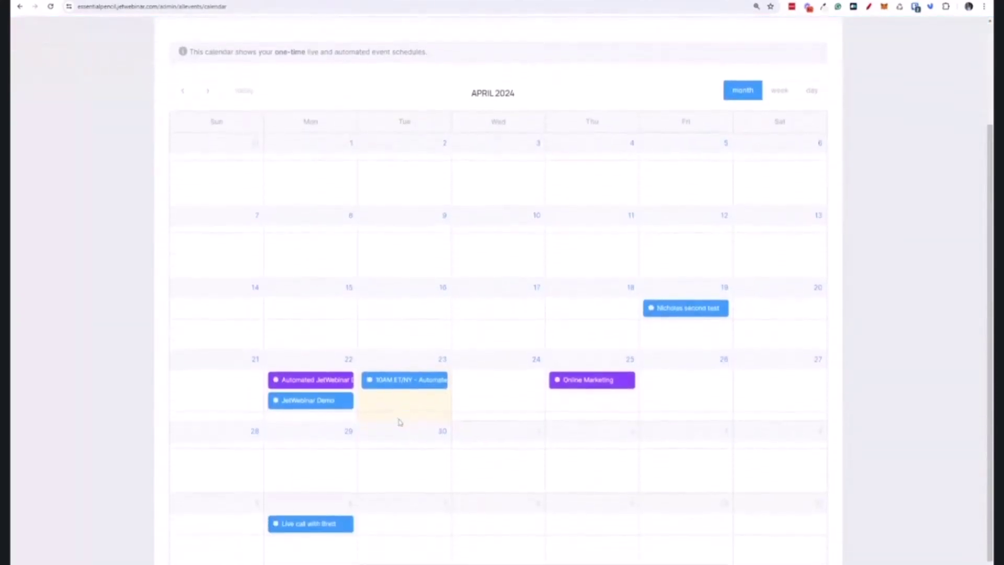
scroll(392, 414, up, 5)
scroll(659, 227, down, 2)
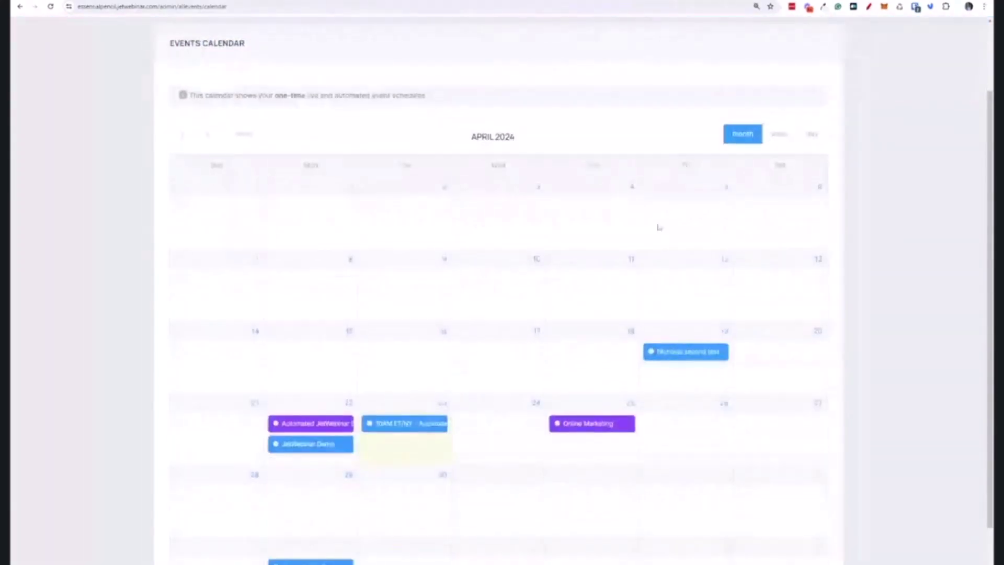
click(780, 134)
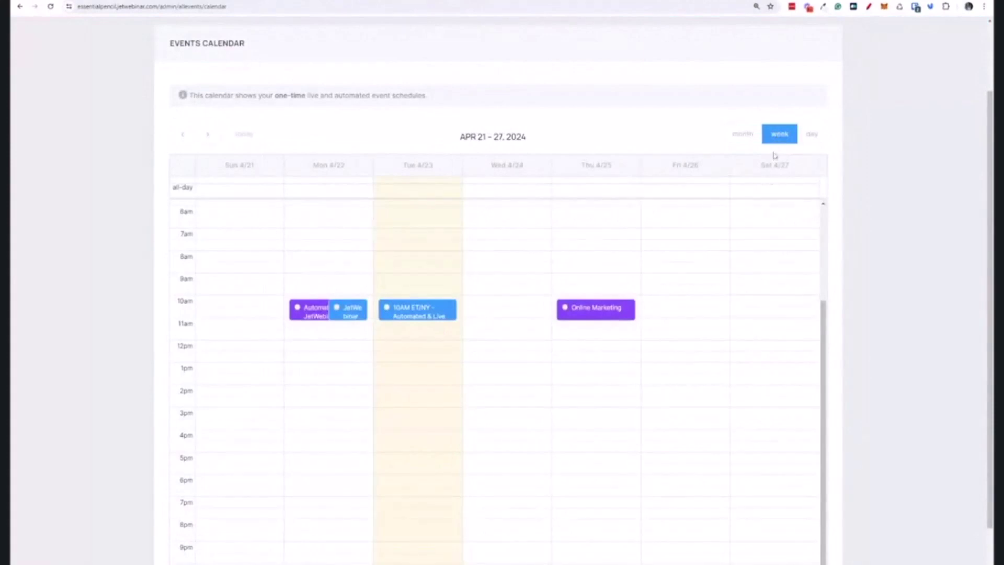
click(812, 135)
click(778, 136)
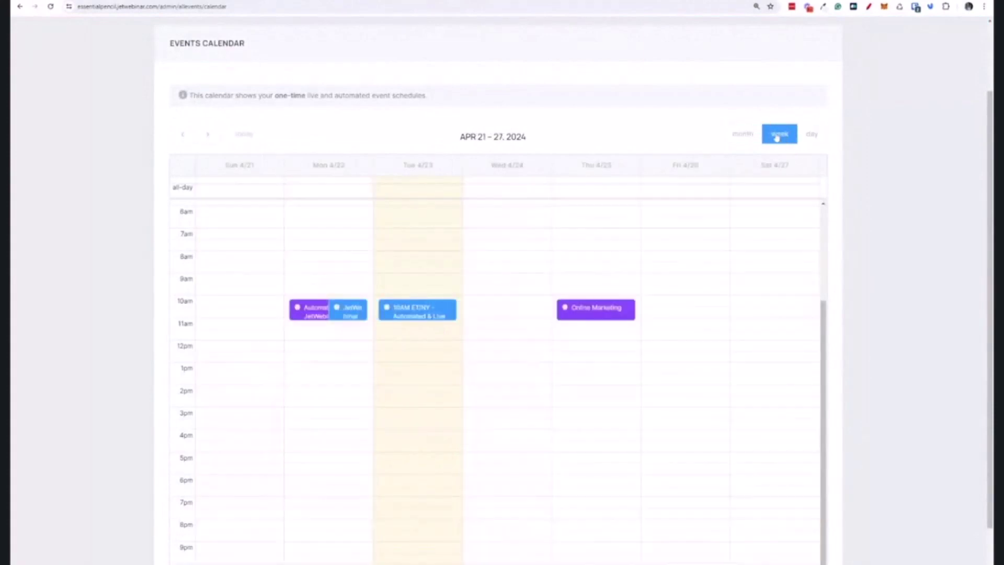
click(743, 134)
scroll(579, 293, down, 1)
scroll(867, 339, up, 3)
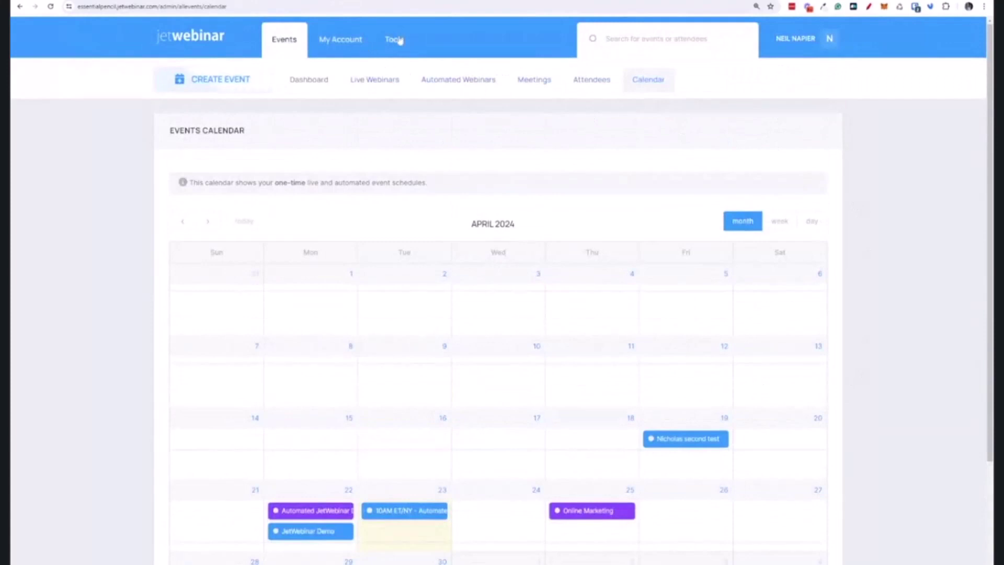
Step: Look at the affiliates page and open the TEP brand in the branding editor
mouse_move(400, 41)
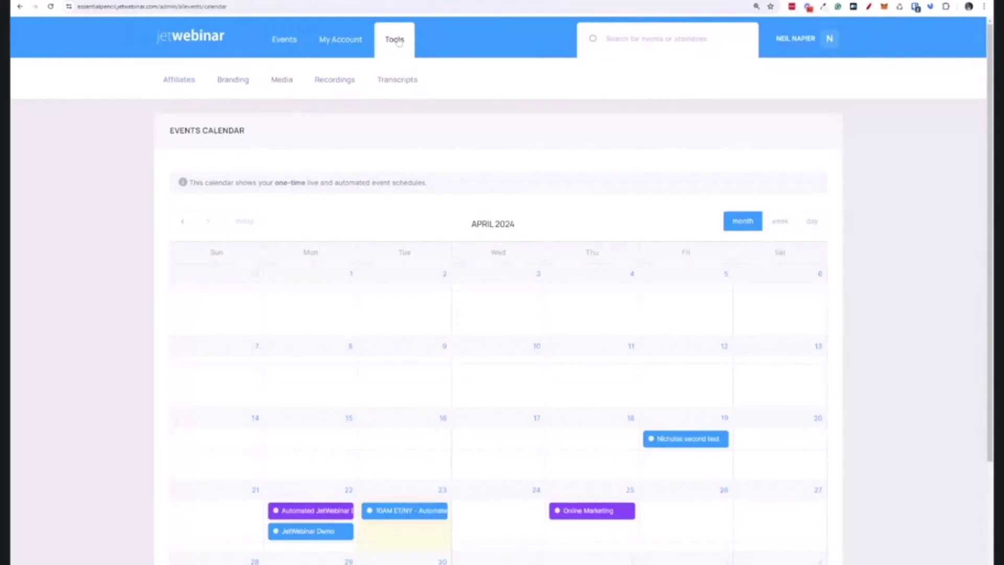
click(179, 81)
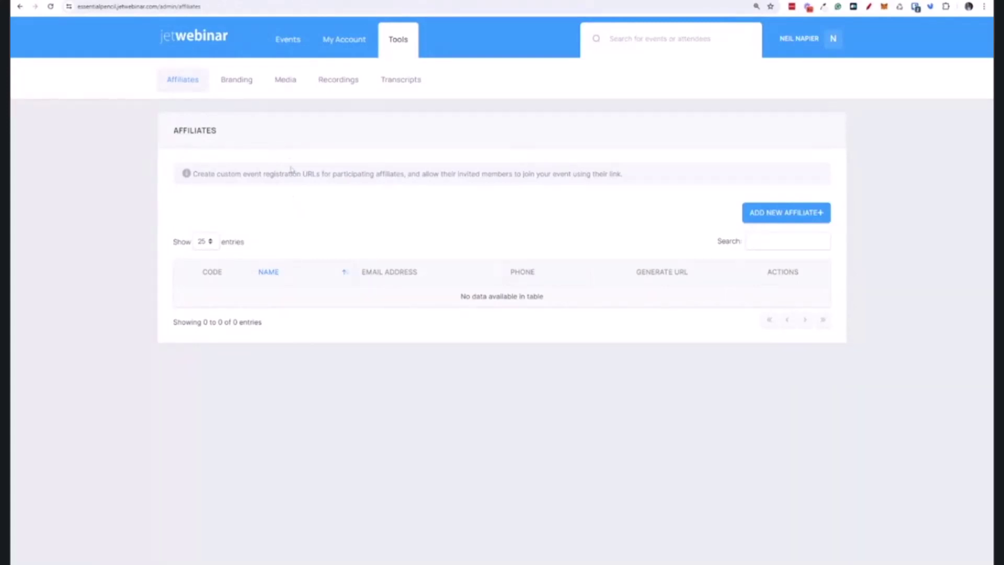
click(246, 87)
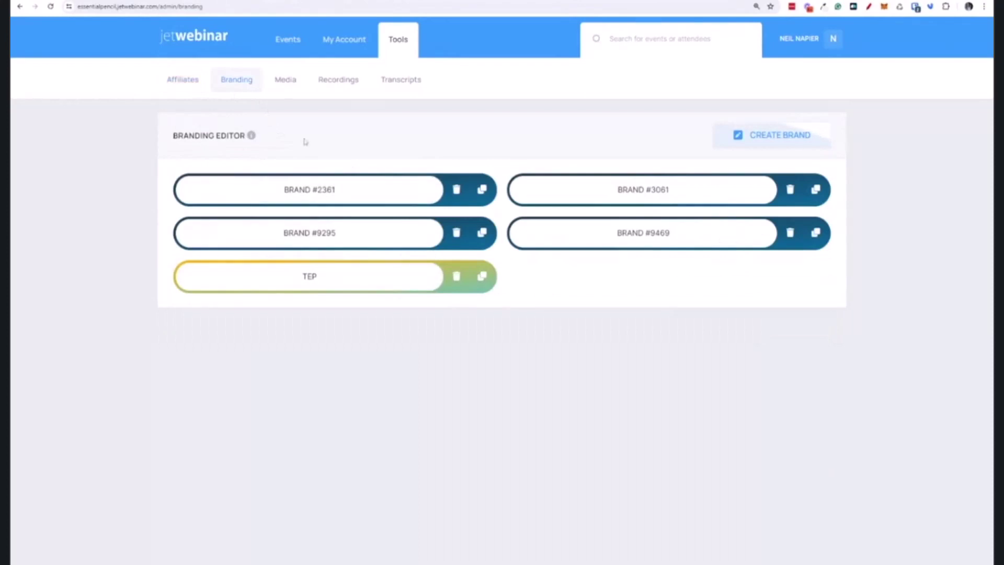
click(327, 276)
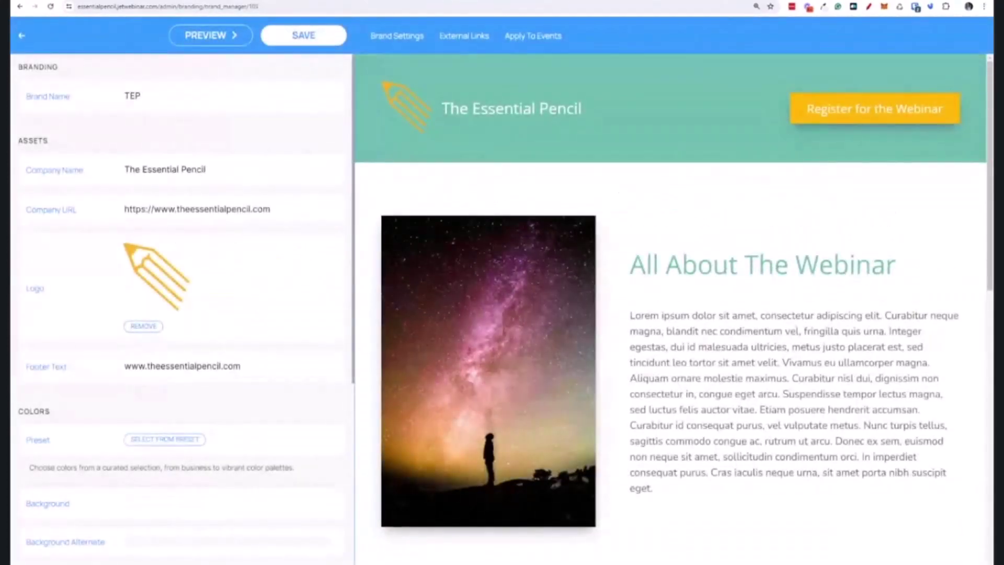
Step: Look through the TEP brand's page preview, color and font settings, and return to the list of brands
drag(494, 108, 584, 108)
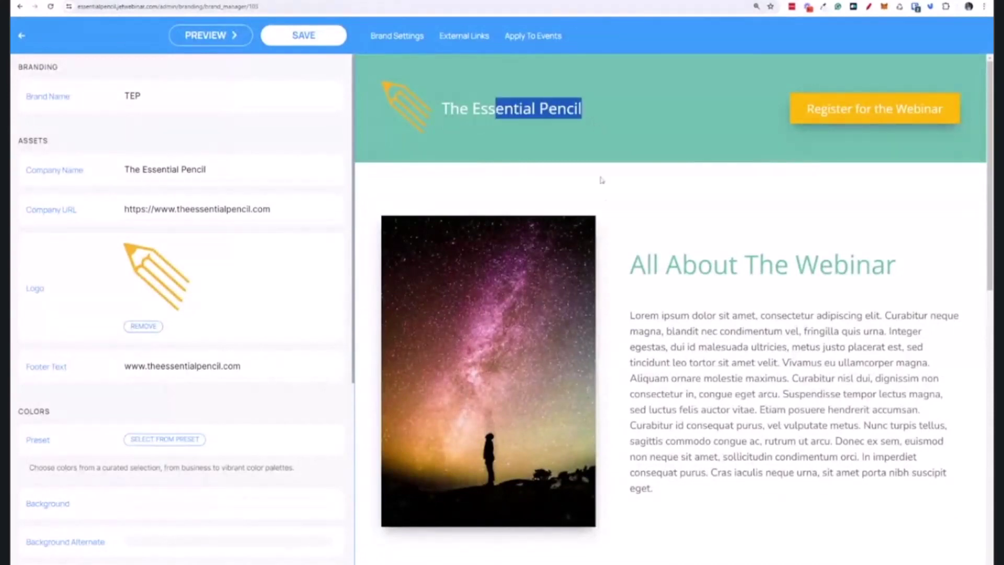
scroll(694, 301, down, 10)
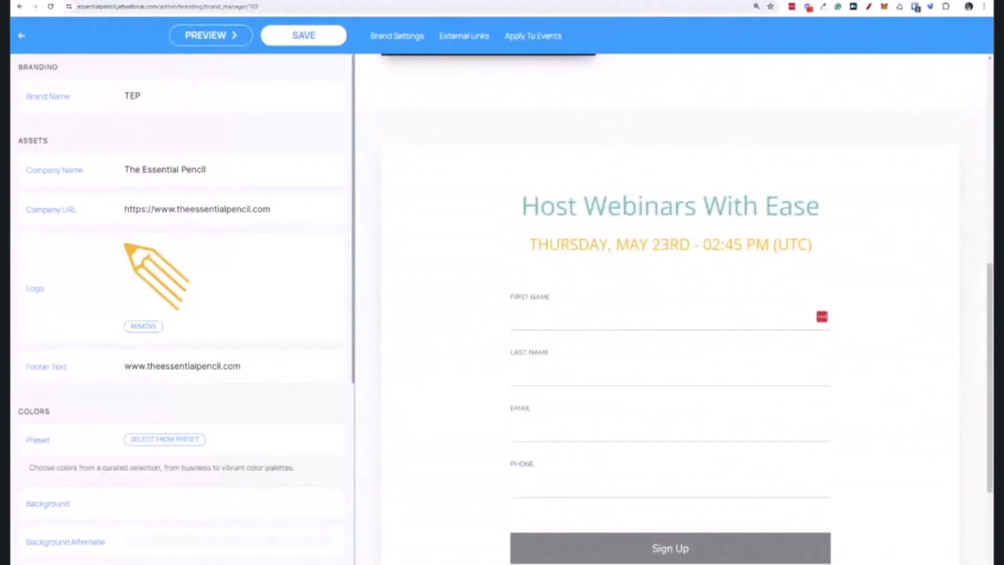
scroll(686, 307, down, 3)
scroll(272, 278, down, 6)
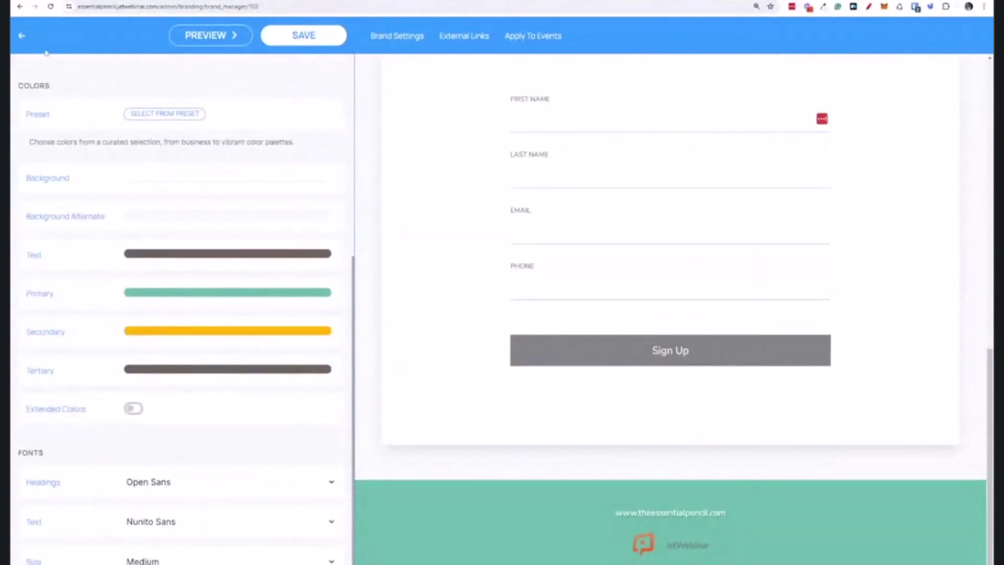
click(20, 36)
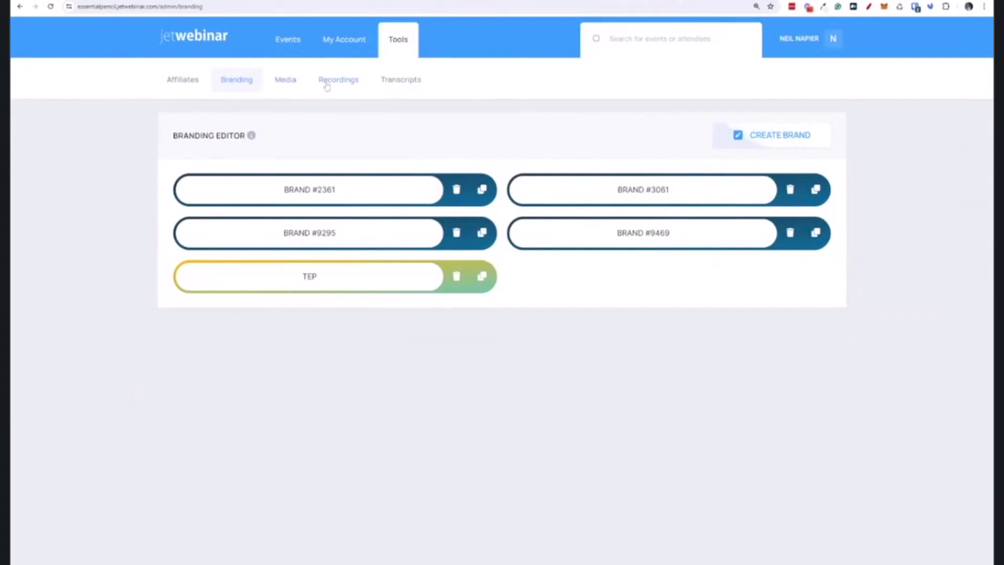
Step: View the account's event recordings and transcripts, and check the options offered under the user profile
click(328, 86)
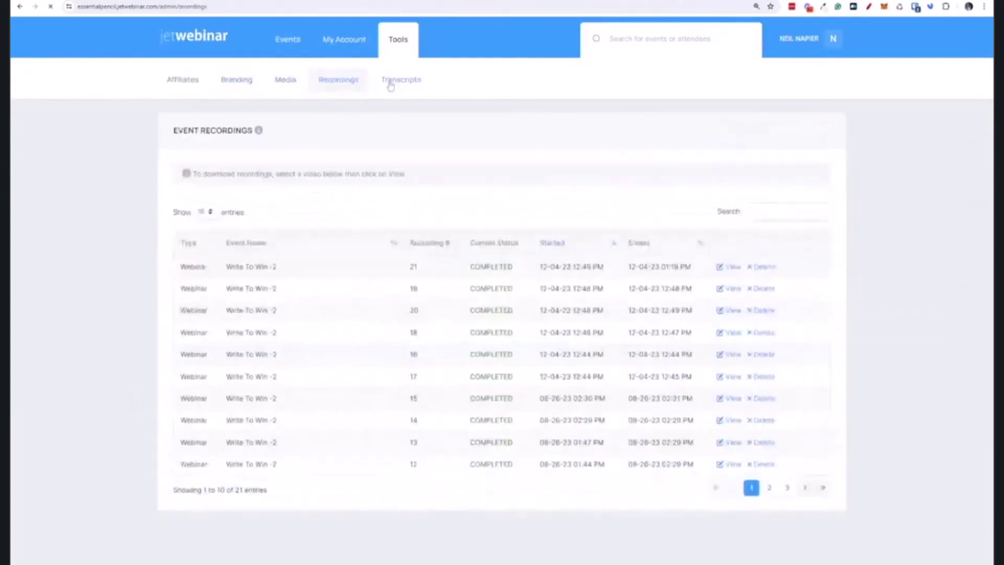
click(393, 85)
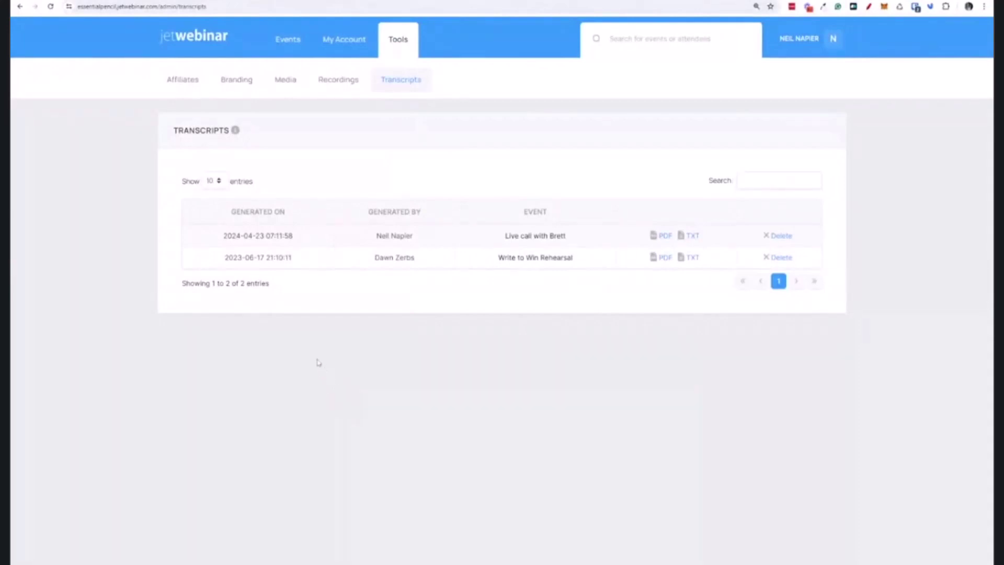
click(801, 38)
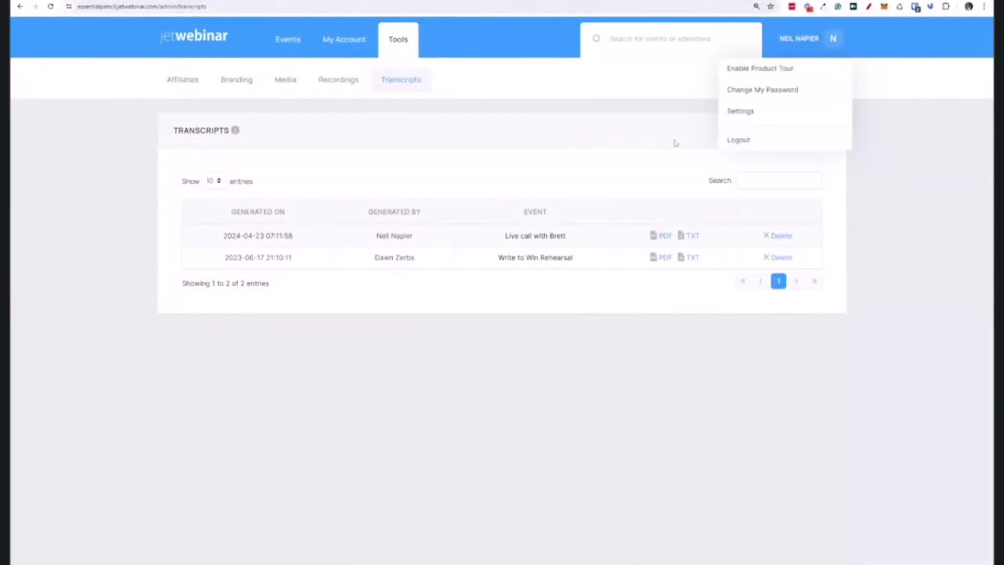
click(803, 36)
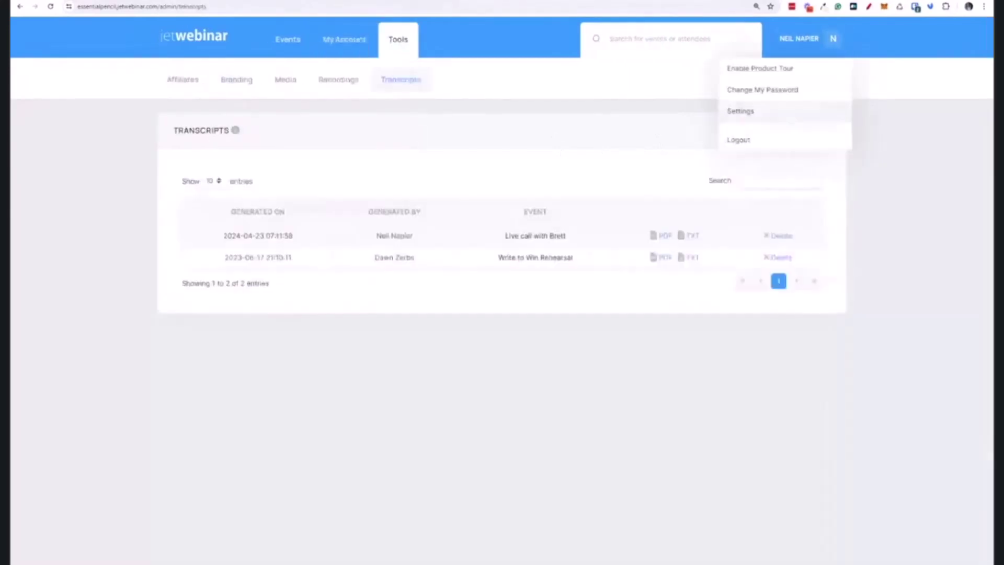
click(238, 373)
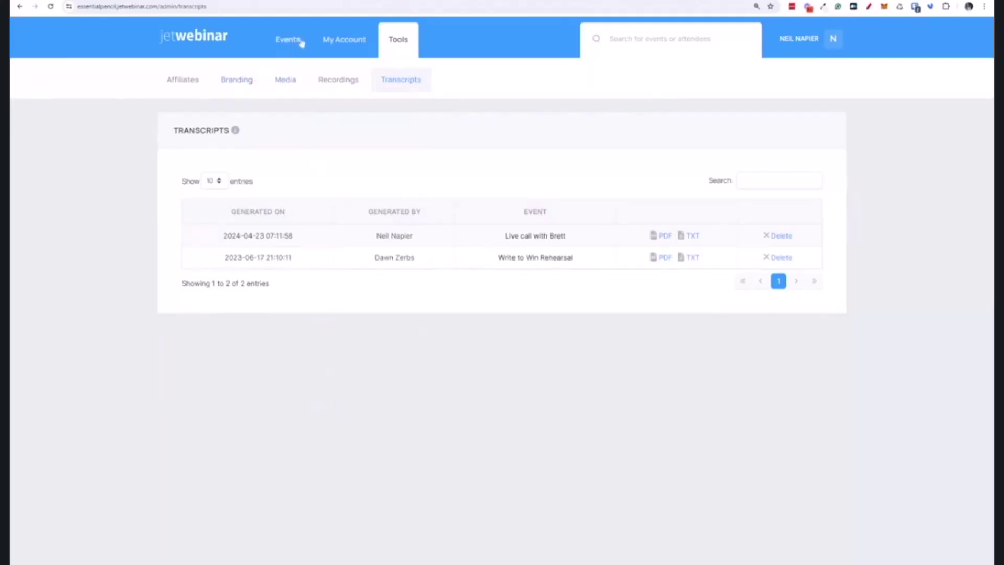
Step: View the attendees of the automated webinar "JetWebinar Automated Demo" and the bulk attendee uploader, and return to the webinar's analytics
mouse_move(297, 40)
click(386, 82)
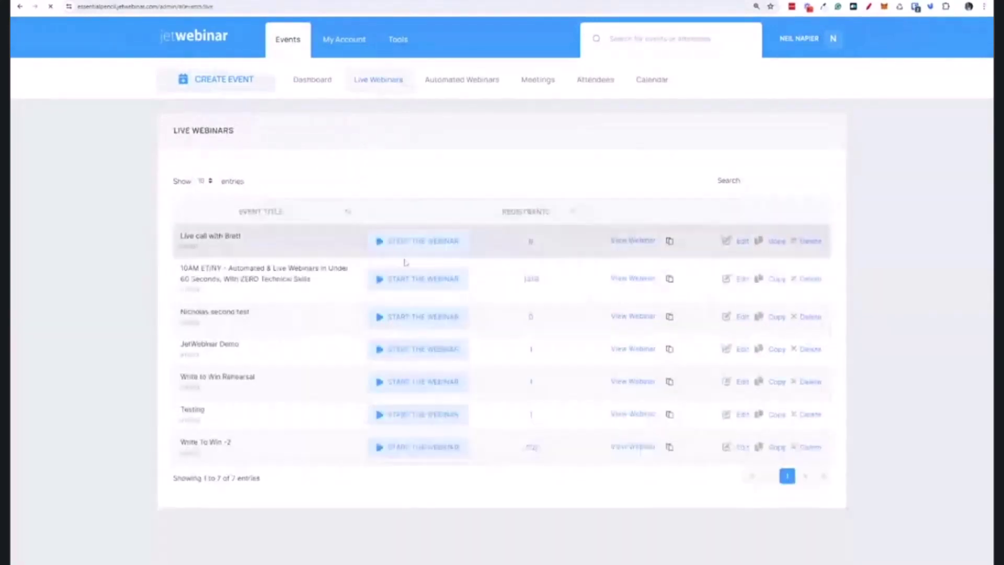
click(449, 81)
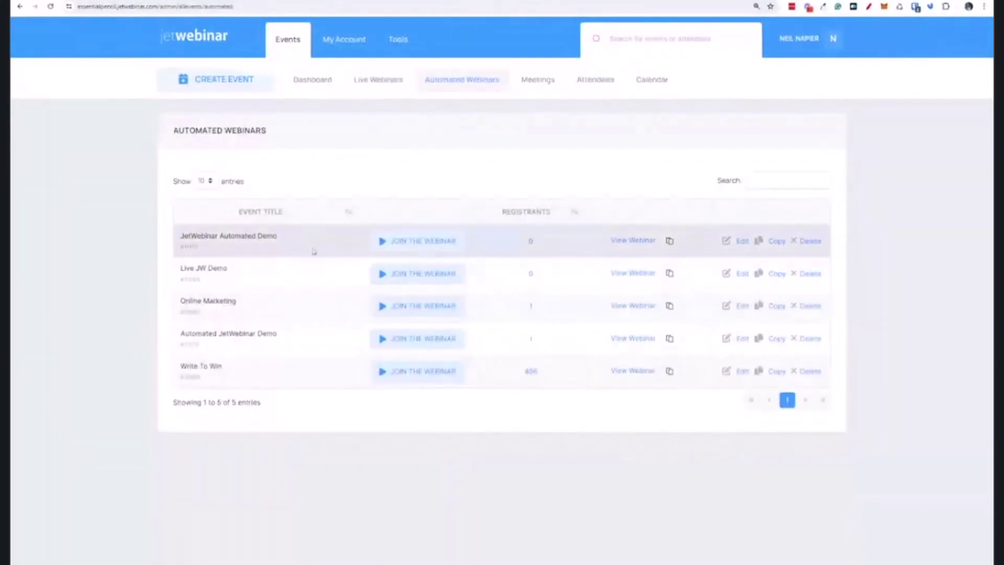
click(263, 235)
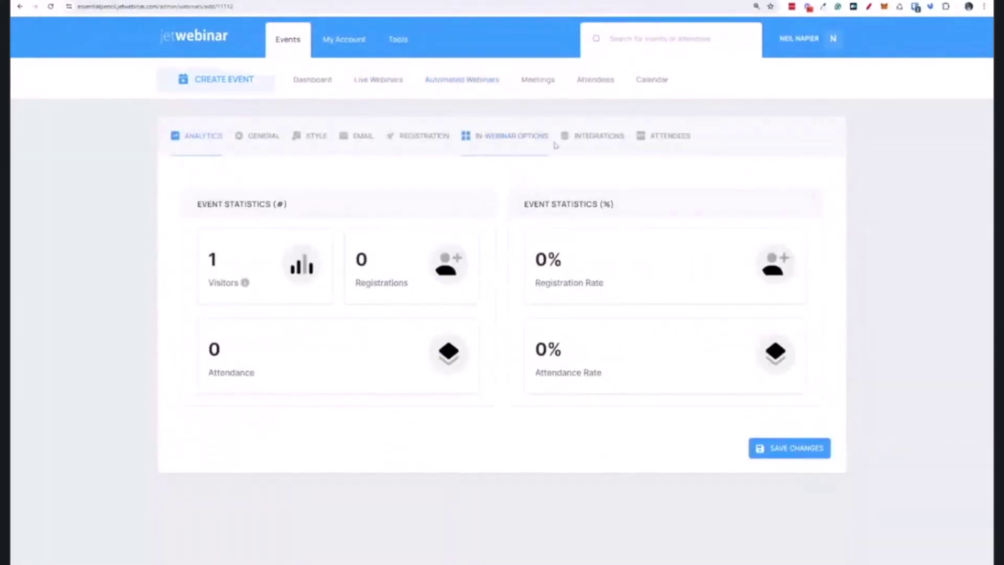
click(665, 138)
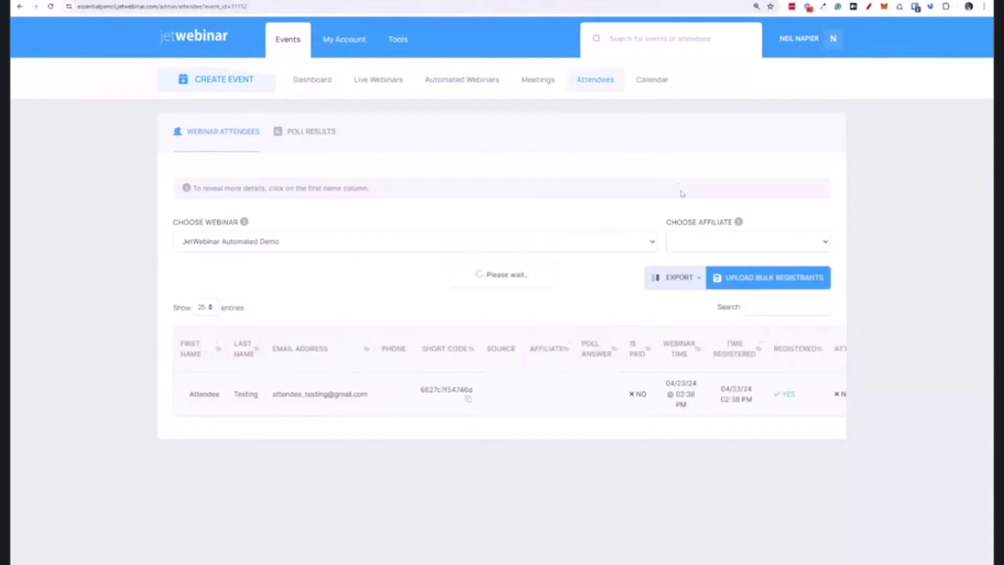
click(760, 285)
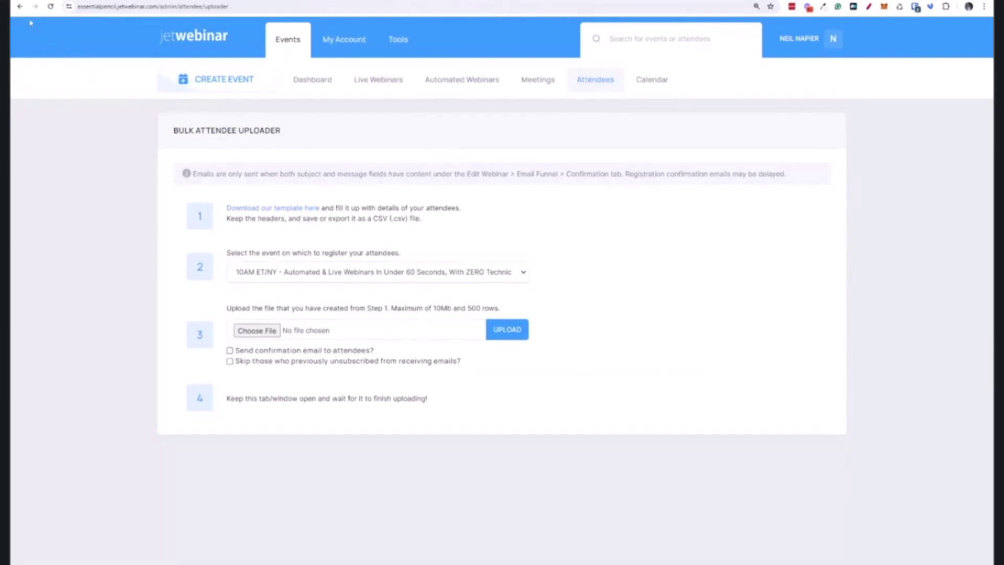
click(20, 7)
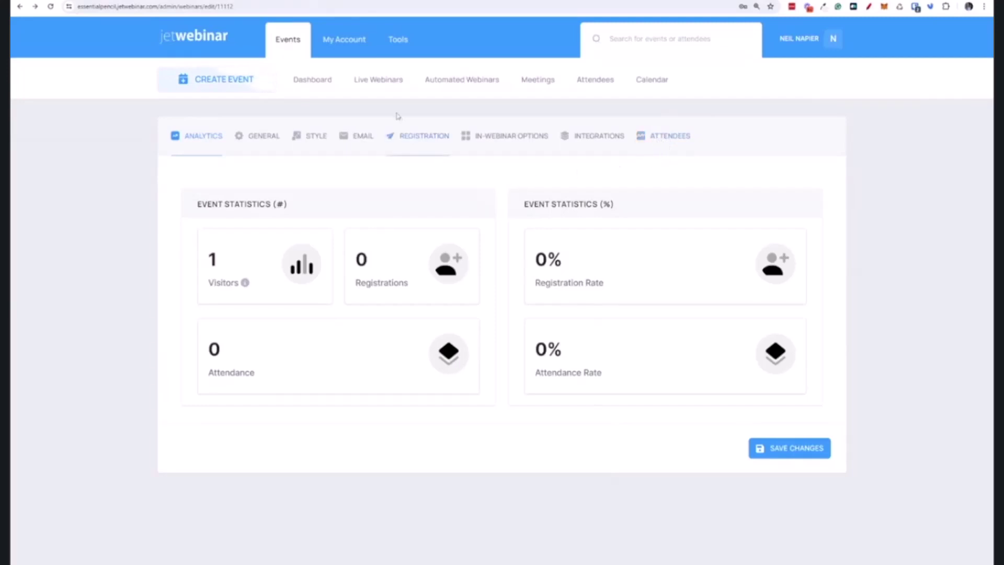
Step: View the attendees of the live webinar "JetWebinar Demo" and their export options, and return to its analytics
click(387, 82)
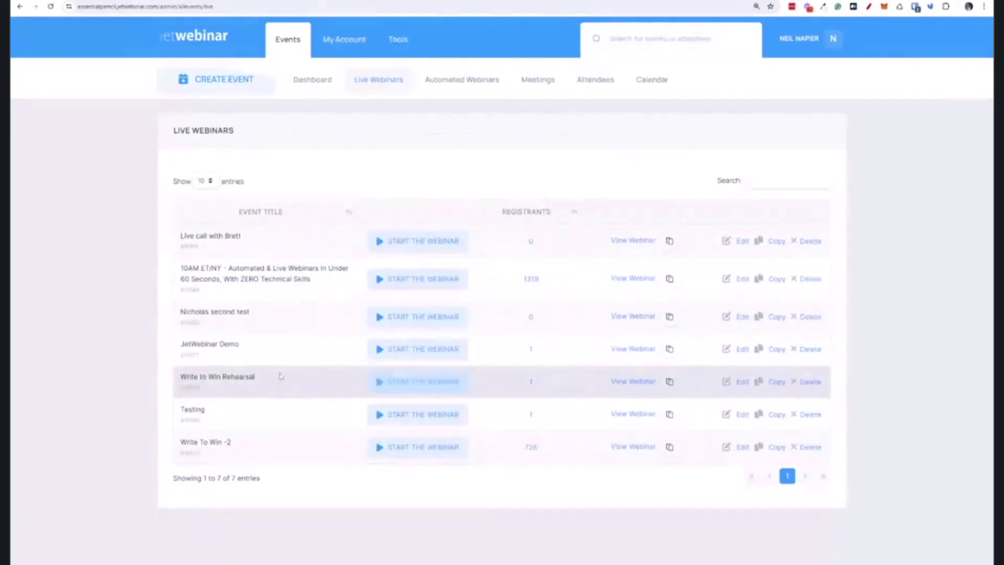
click(220, 347)
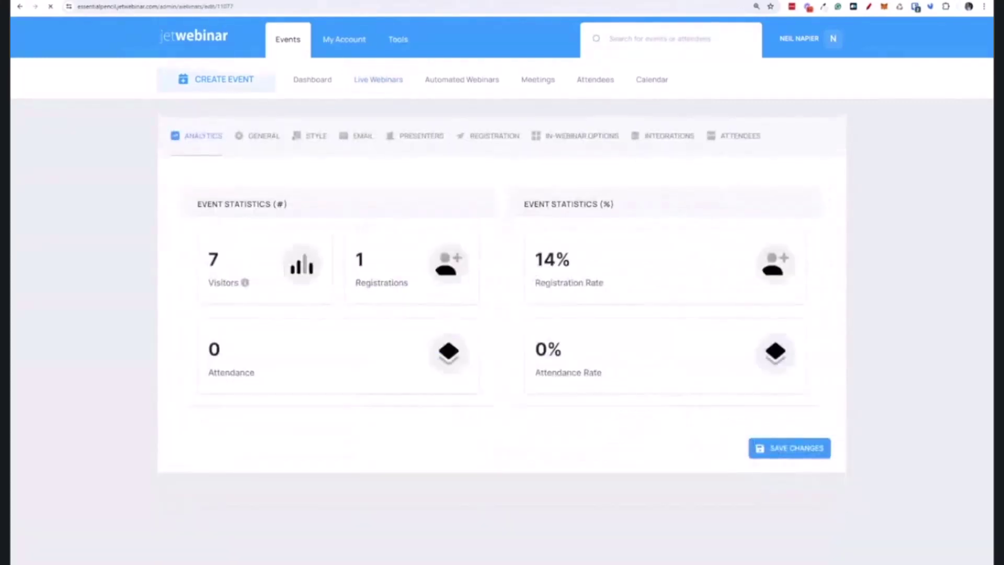
click(739, 136)
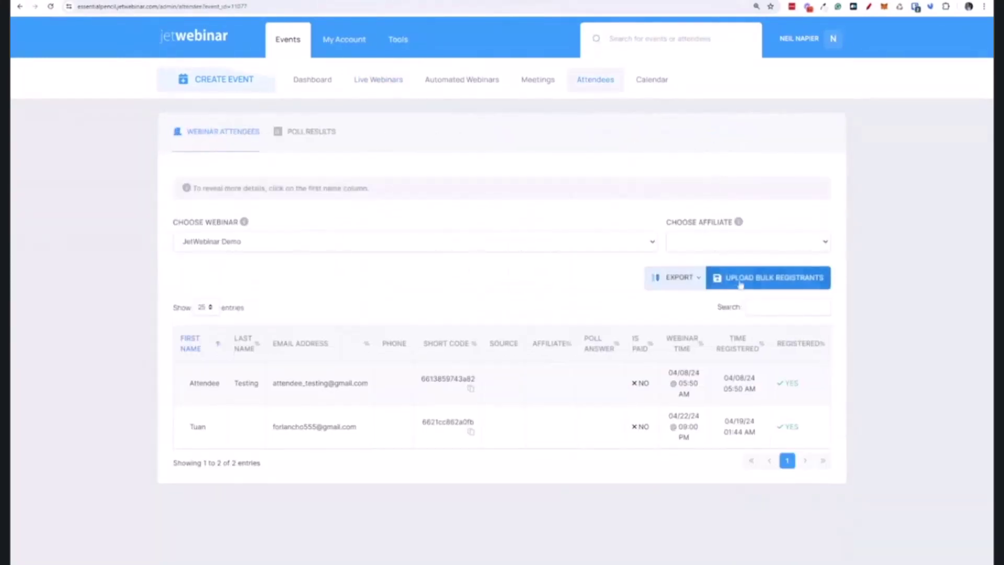
click(676, 283)
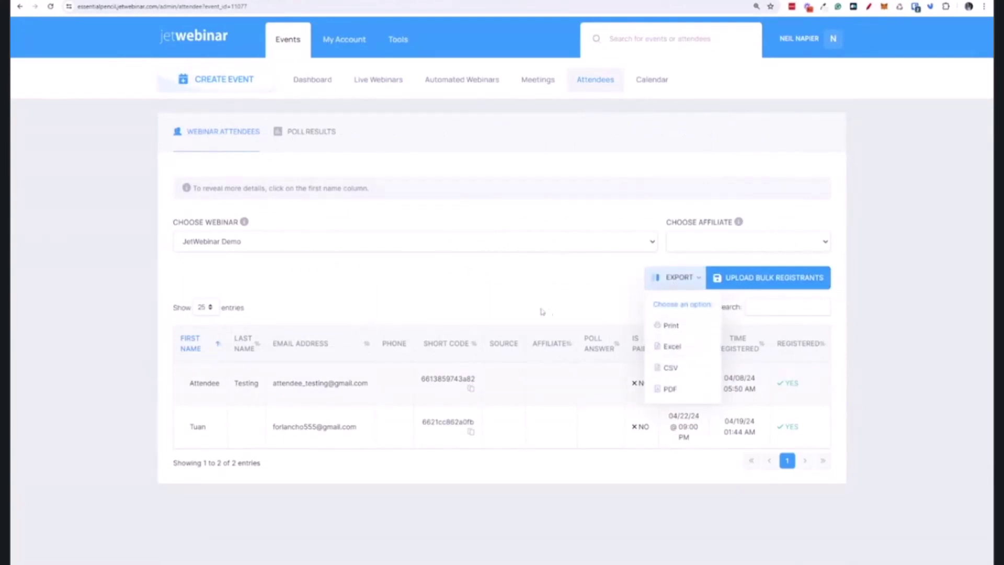
click(462, 276)
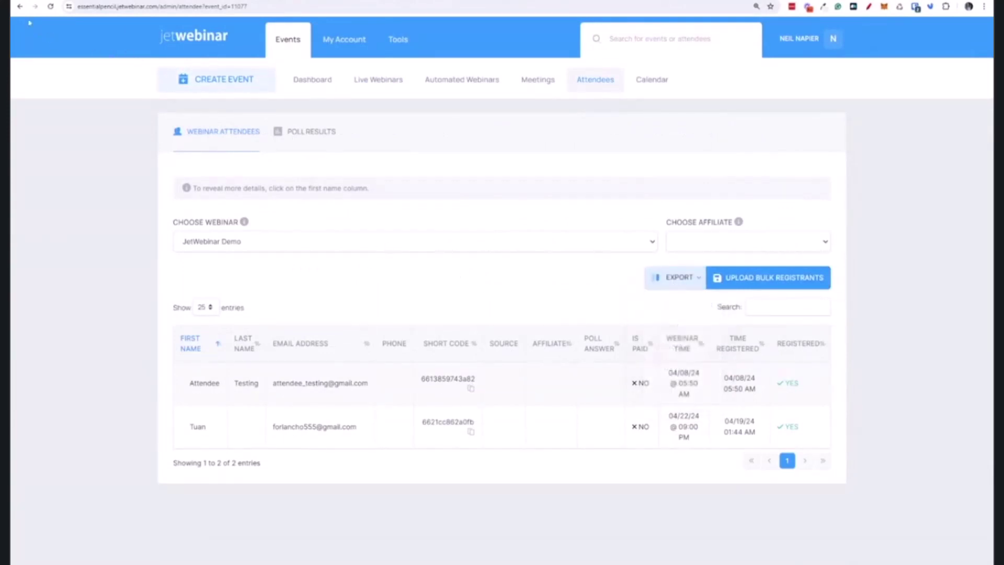
click(20, 7)
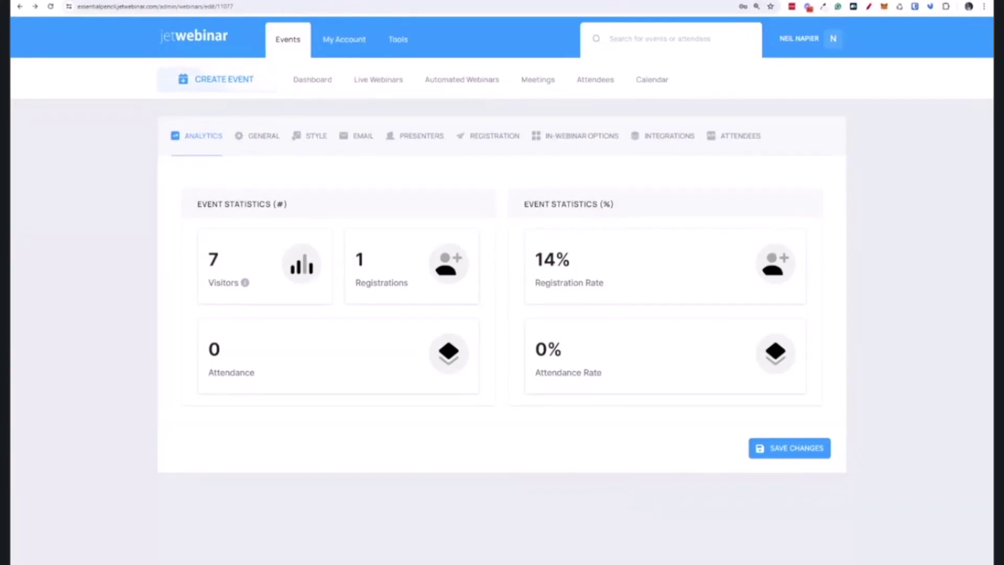
Step: Open the pricing page of jetwebinar.com in a new browser tab and compare the plans with monthly and yearly billing
key(ctrl+t)
text(jetweb)
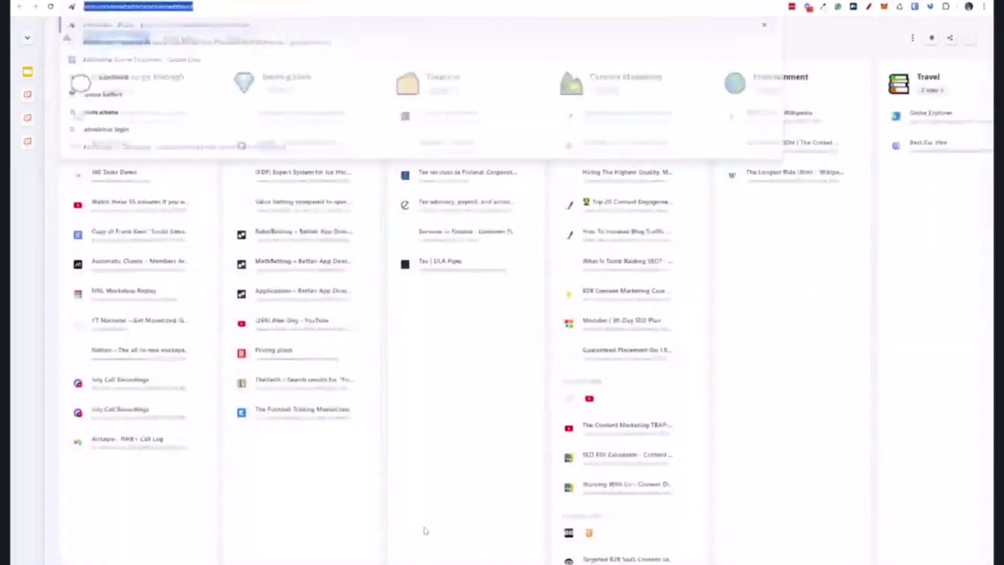
key(Return)
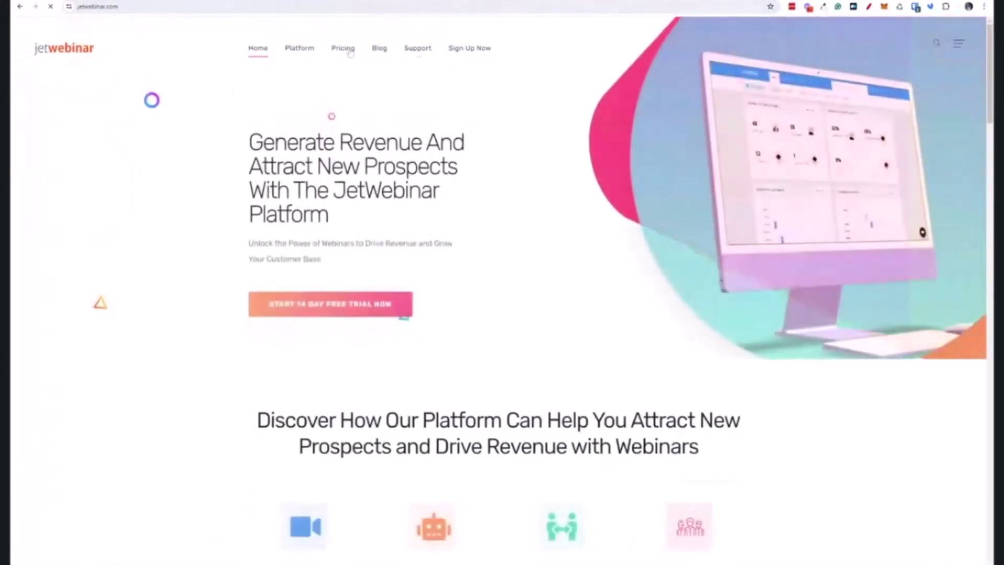
click(343, 48)
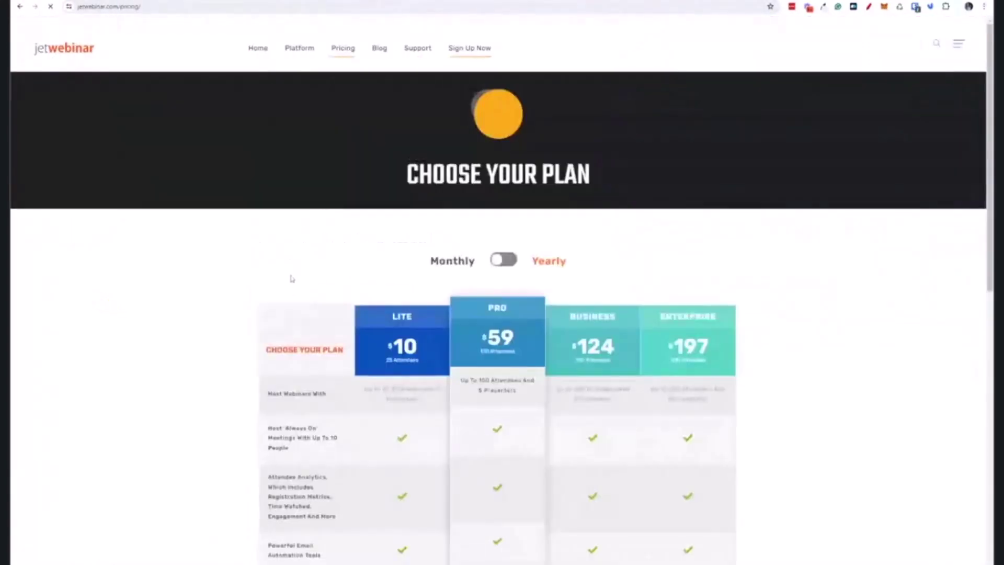
scroll(292, 277, down, 4)
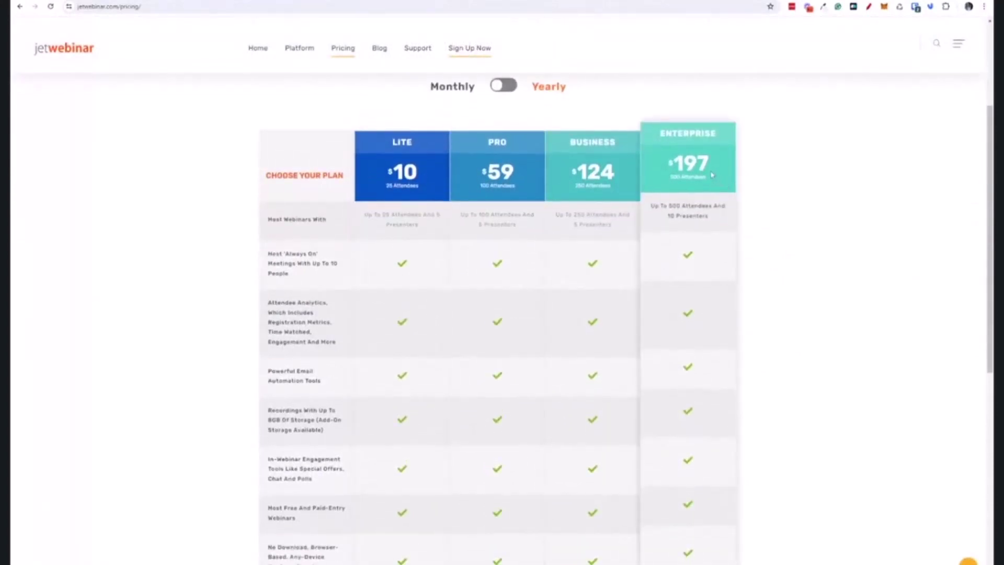
click(504, 86)
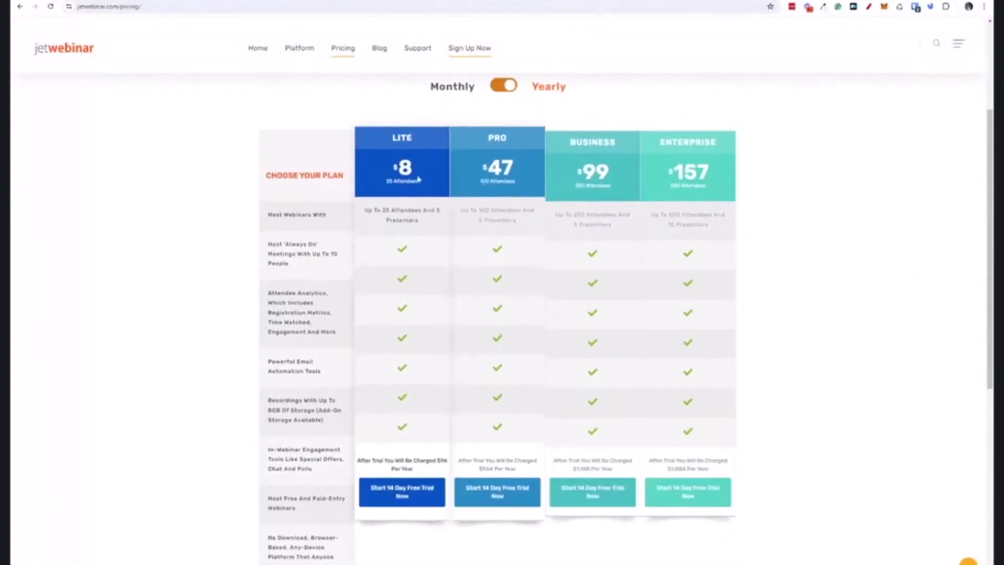
scroll(411, 198, down, 3)
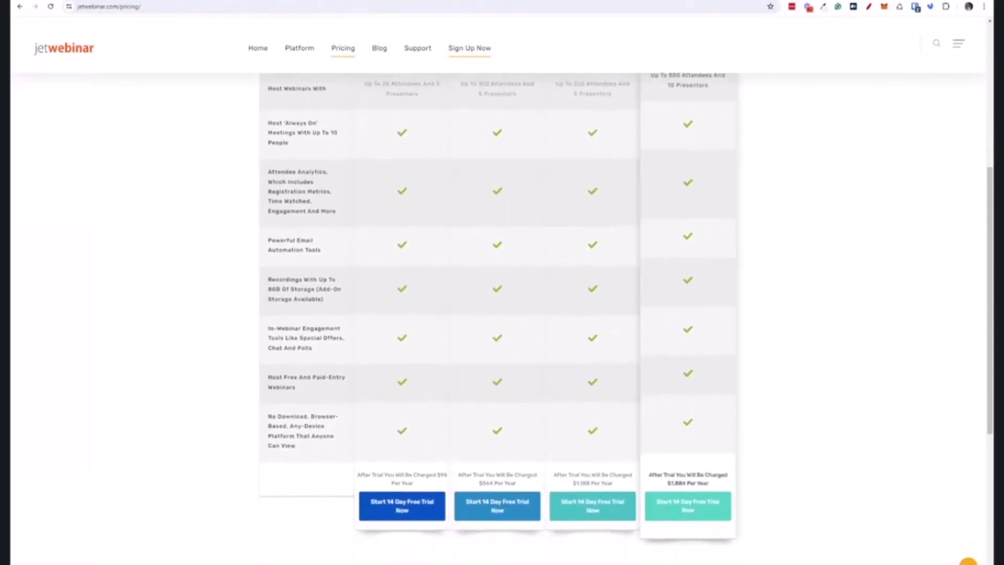
scroll(764, 441, up, 1)
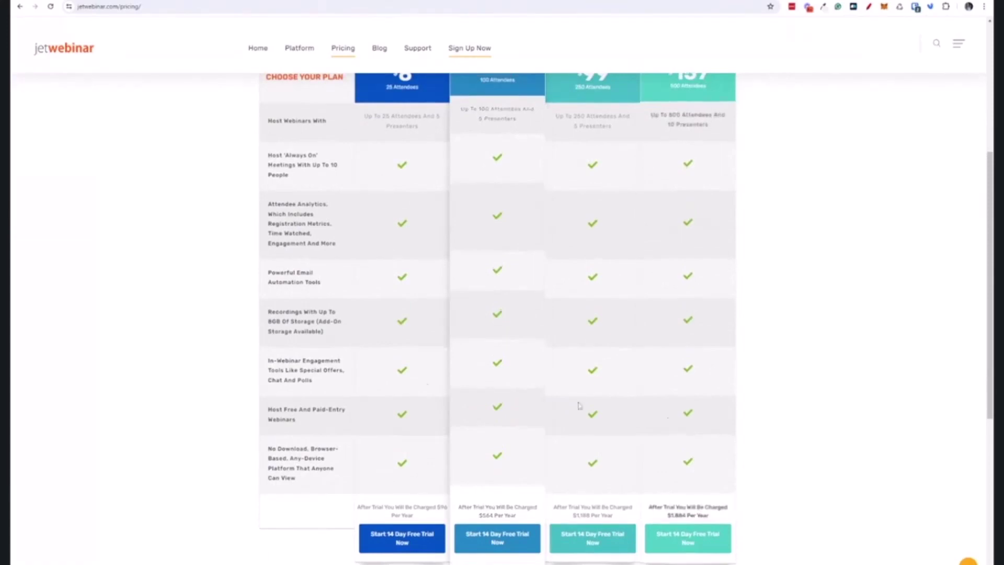
scroll(688, 314, down, 1)
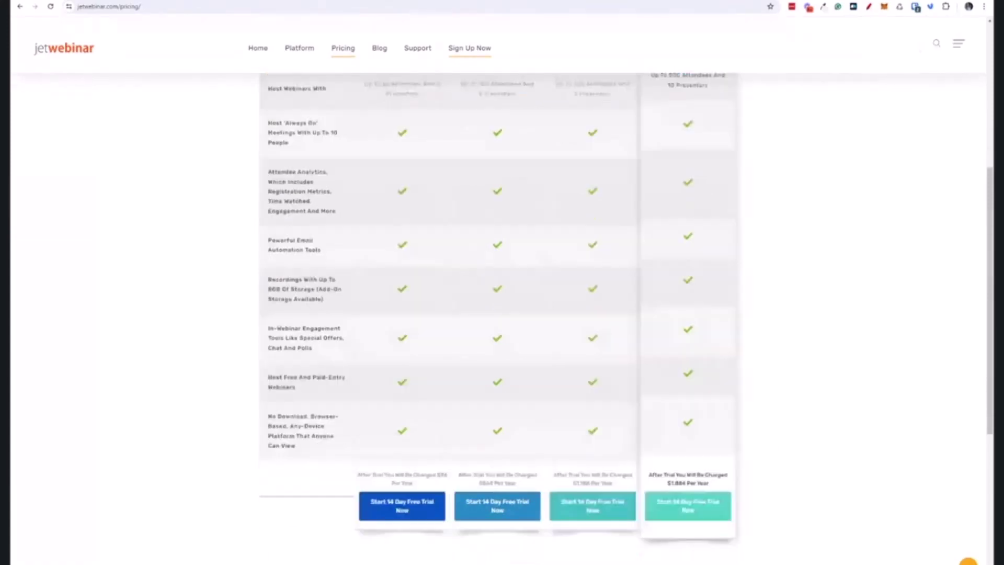
scroll(765, 218, up, 1)
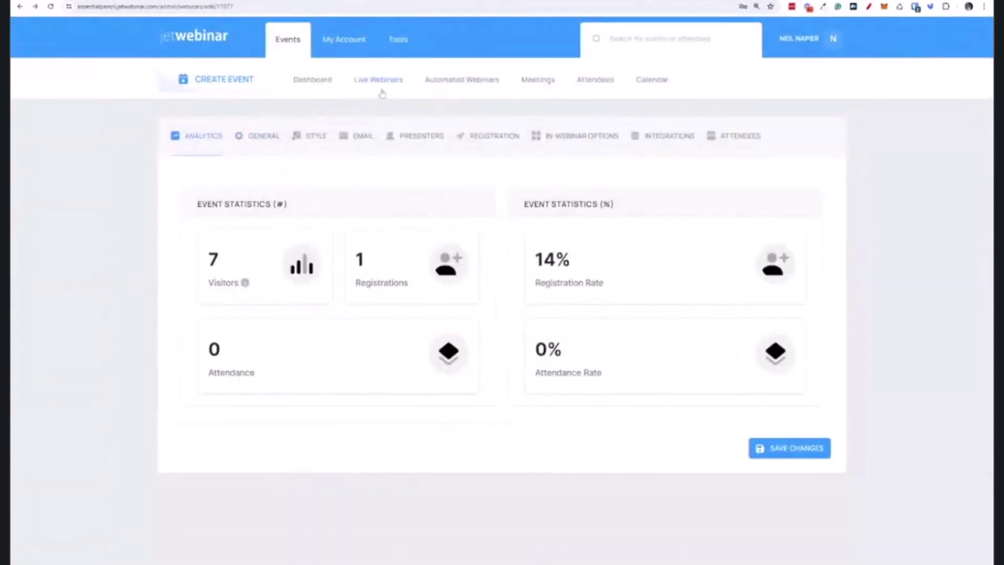
Step: Check the registration fields of the automated webinar "JetWebinar Automated Demo" and open its registration page style manager
click(381, 92)
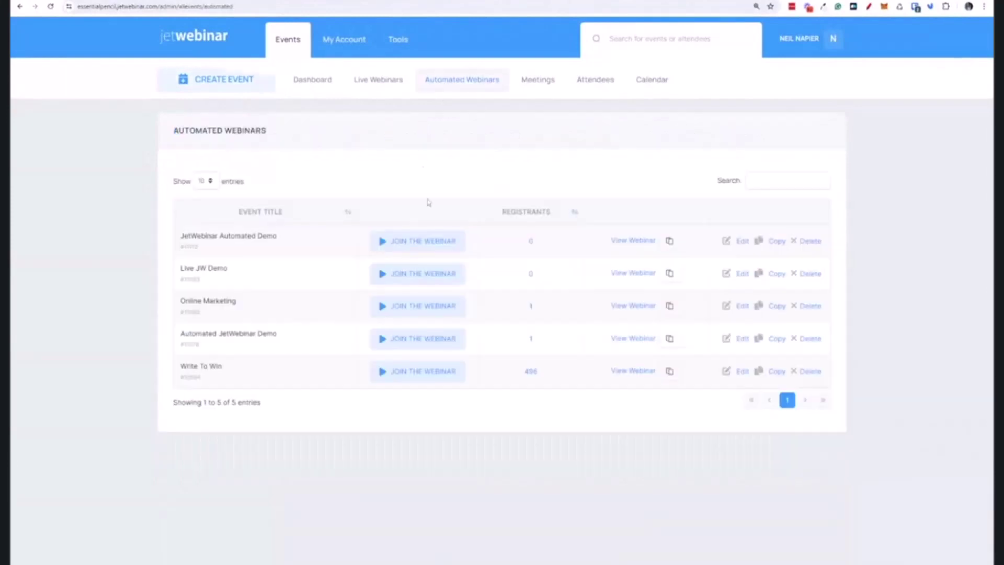
click(250, 235)
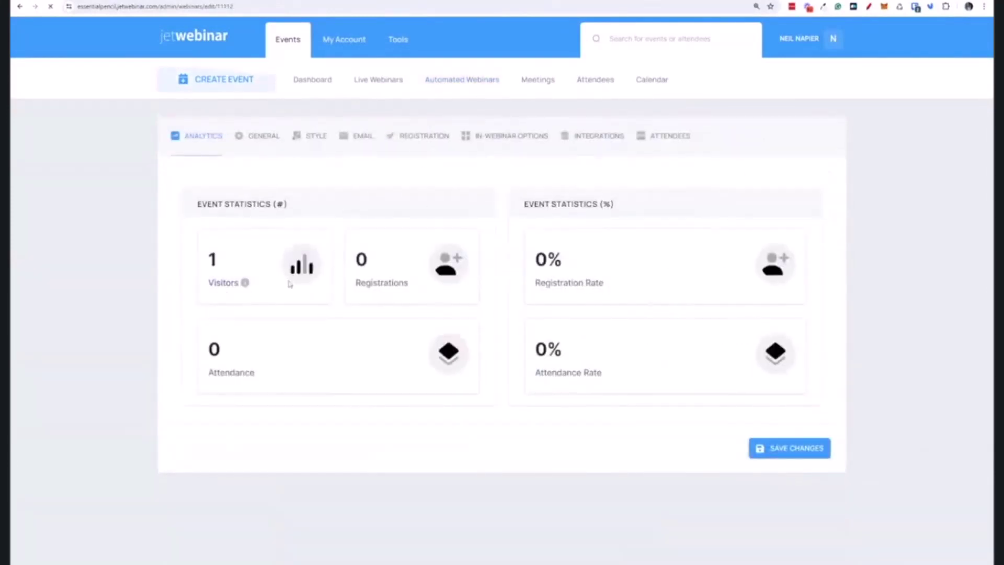
click(413, 144)
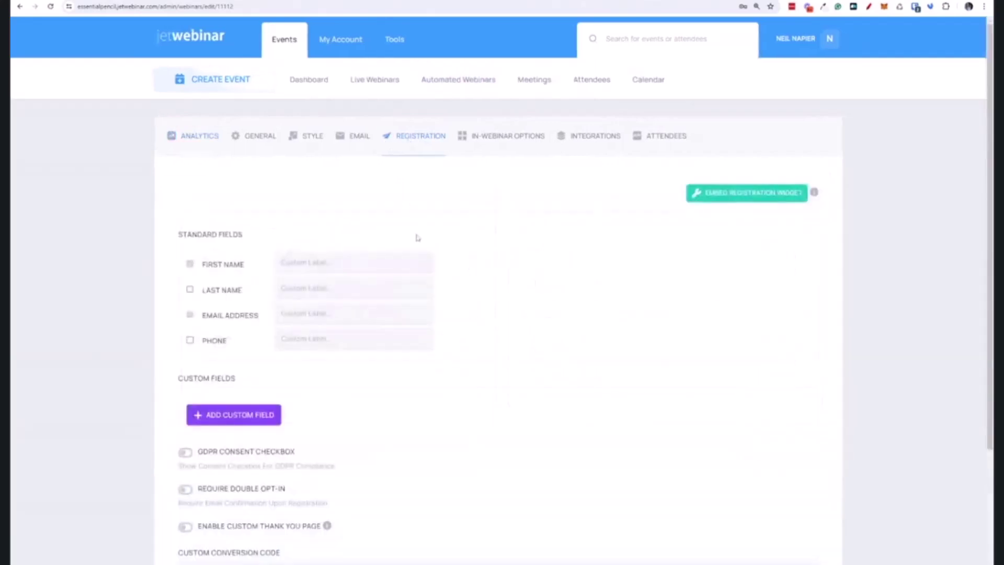
click(320, 142)
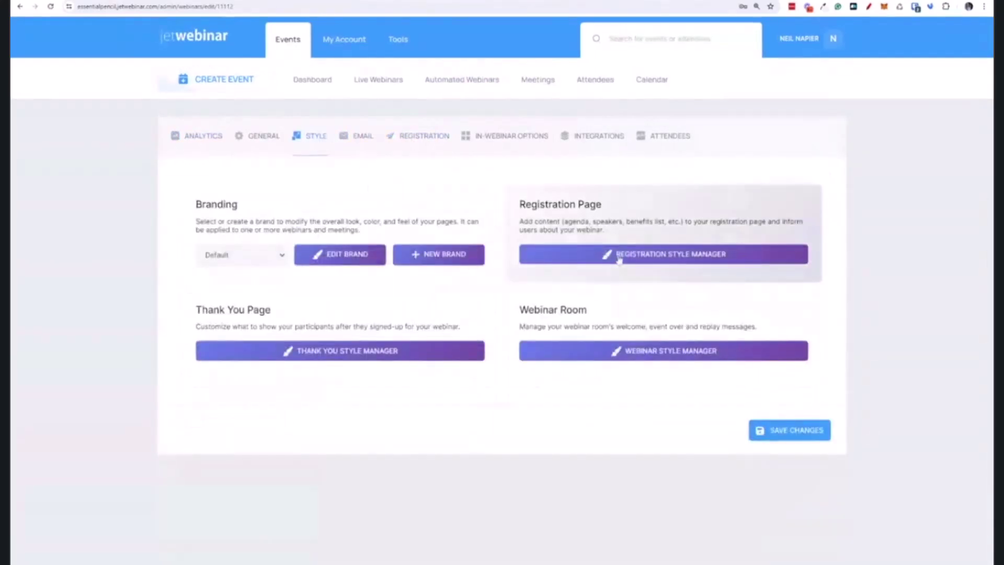
click(664, 254)
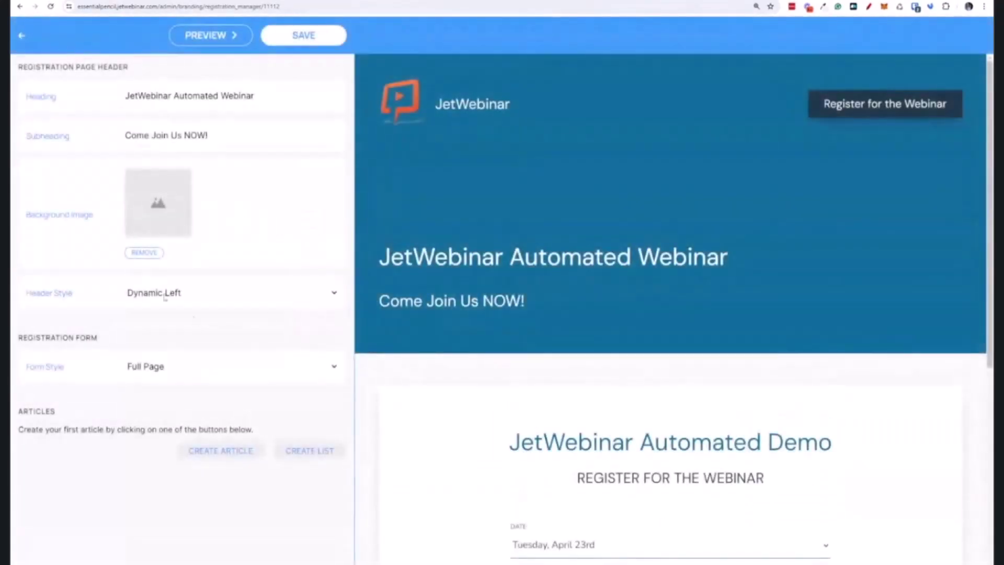
Step: Create a registration page article whose body reads "Bullet points" followed by the numbers 1 to 5 on separate lines
click(221, 450)
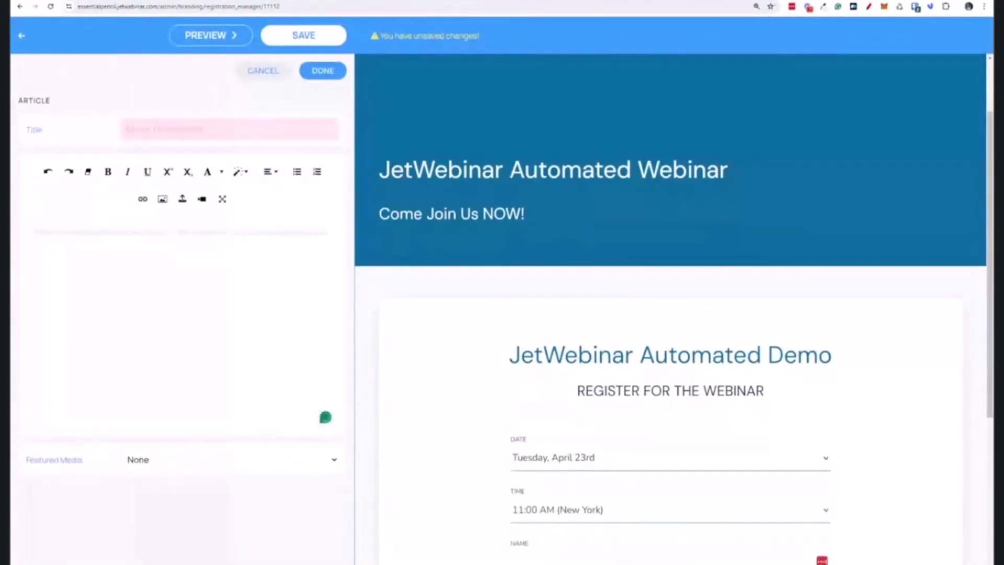
text(Bullet p)
key(BackSpace)
text(points)
key(Return)
text(1)
key(Return)
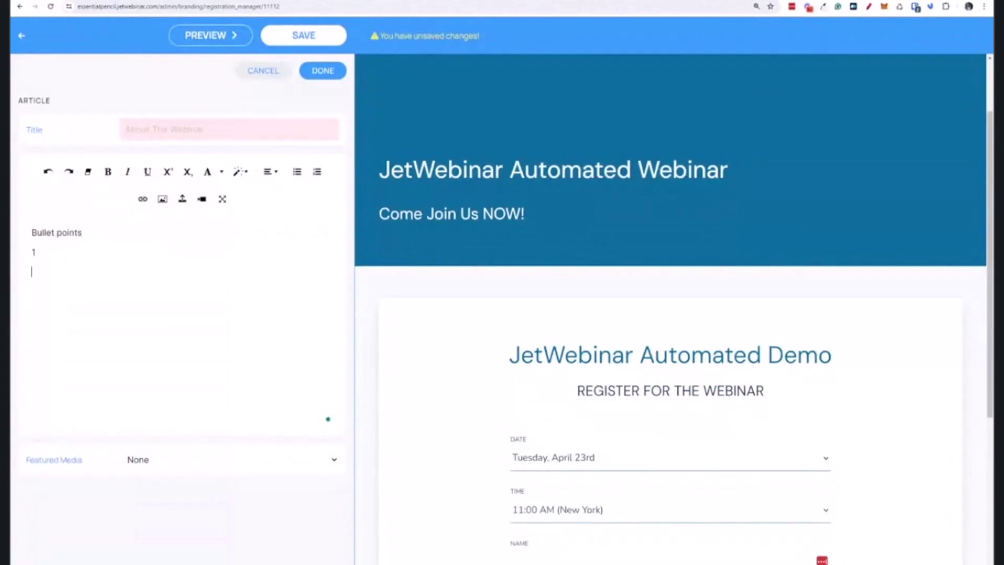
text(2)
key(Return)
text(3)
key(Return)
text(4)
key(Return)
text(45)
Step: Format the lines 1 to 5 of the article body as a bulleted list
key(BackSpace)
key(BackSpace)
key(BackSpace)
key(BackSpace)
key(BackSpace)
key(BackSpace)
key(BackSpace)
key(BackSpace)
key(BackSpace)
key(BackSpace)
key(BackSpace)
key(BackSpace)
key(BackSpace)
key(ctrl+z)
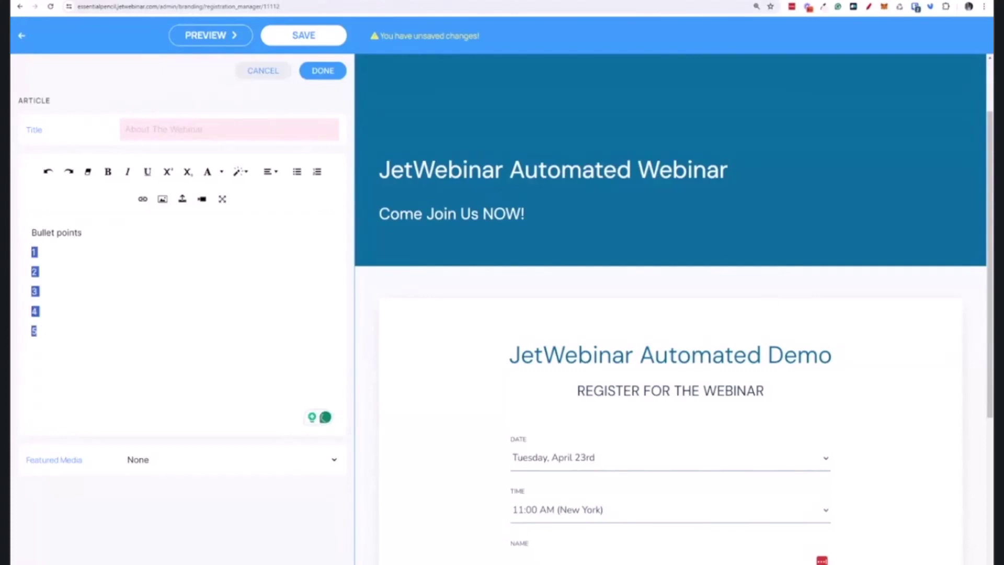
click(297, 171)
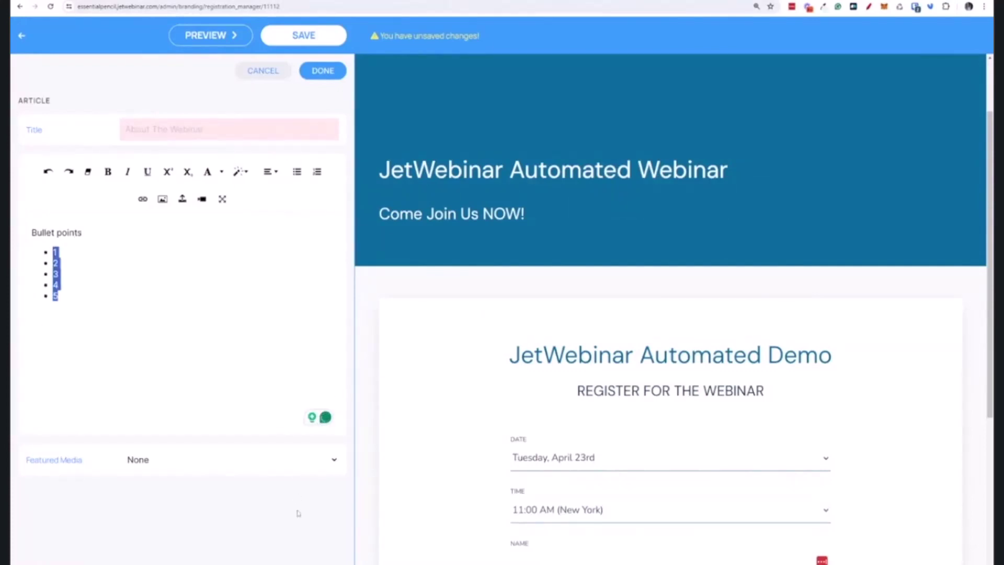
Step: Title the article "123", finish it, save the registration page and check the article in the page preview
click(321, 74)
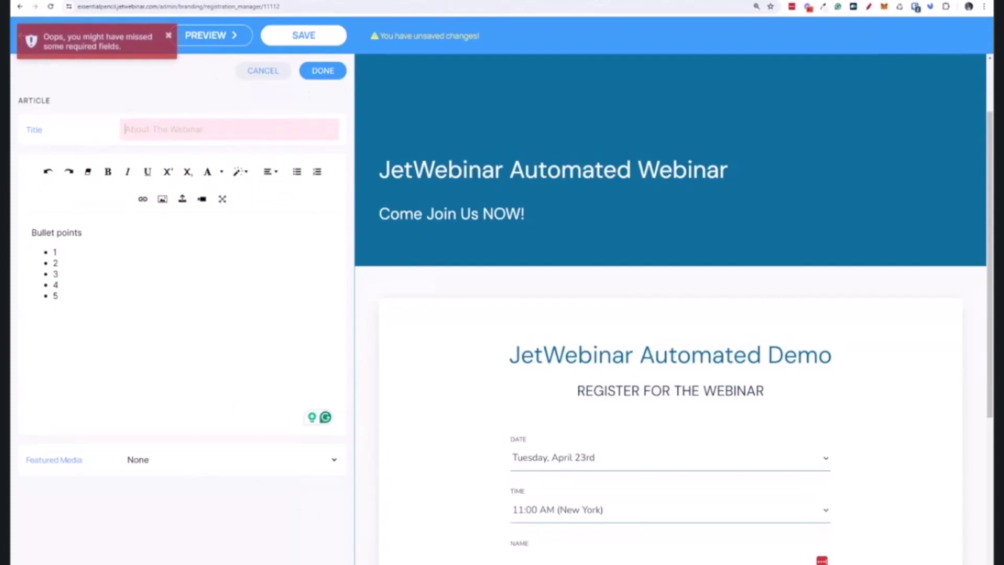
text(123)
click(308, 76)
click(303, 35)
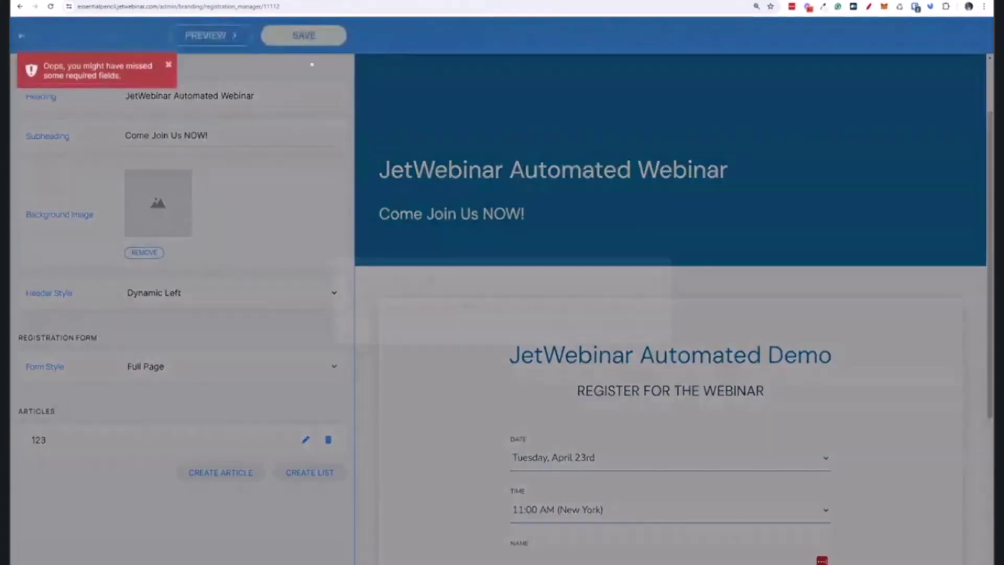
click(578, 328)
scroll(417, 392, down, 1)
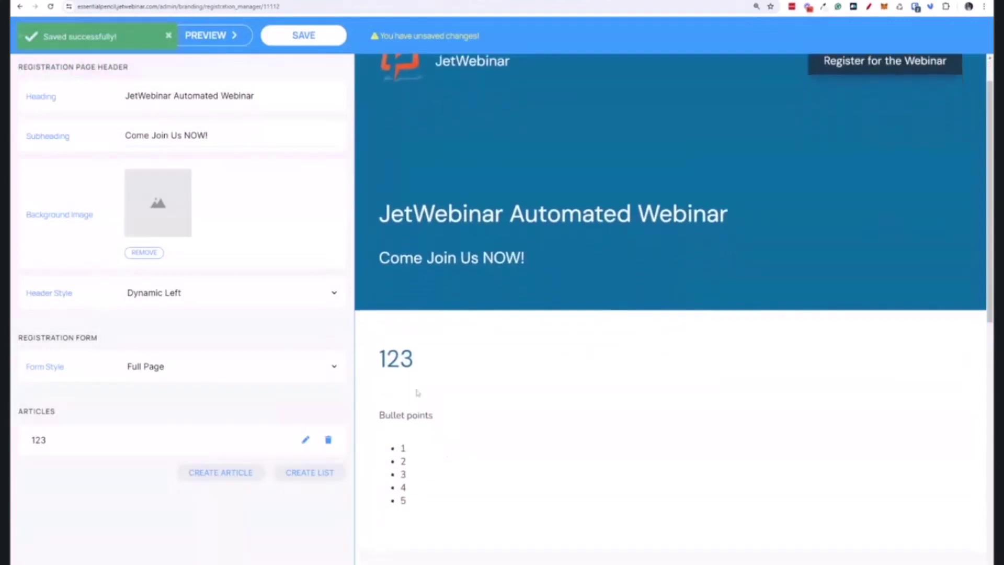
scroll(421, 428, up, 1)
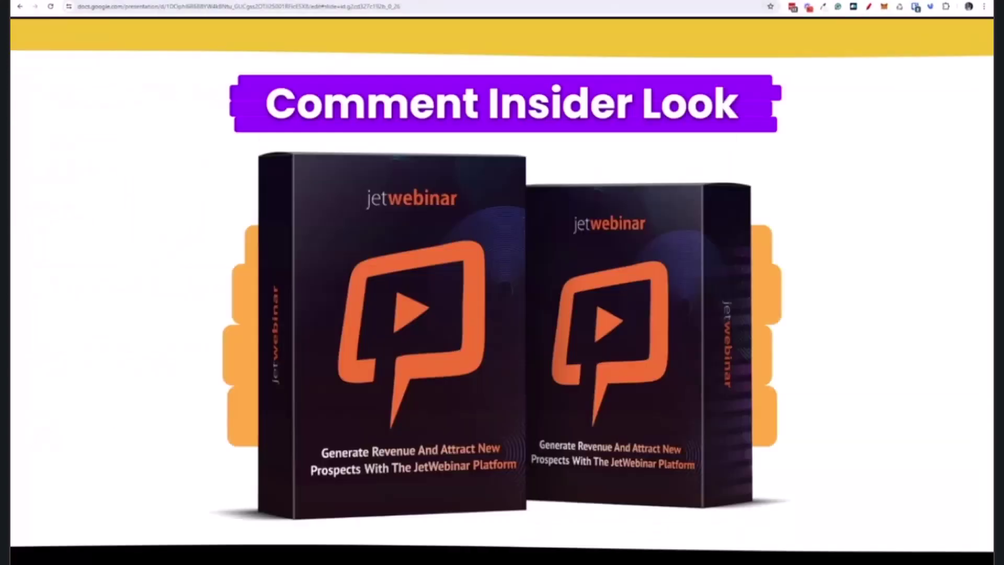
key(Right)
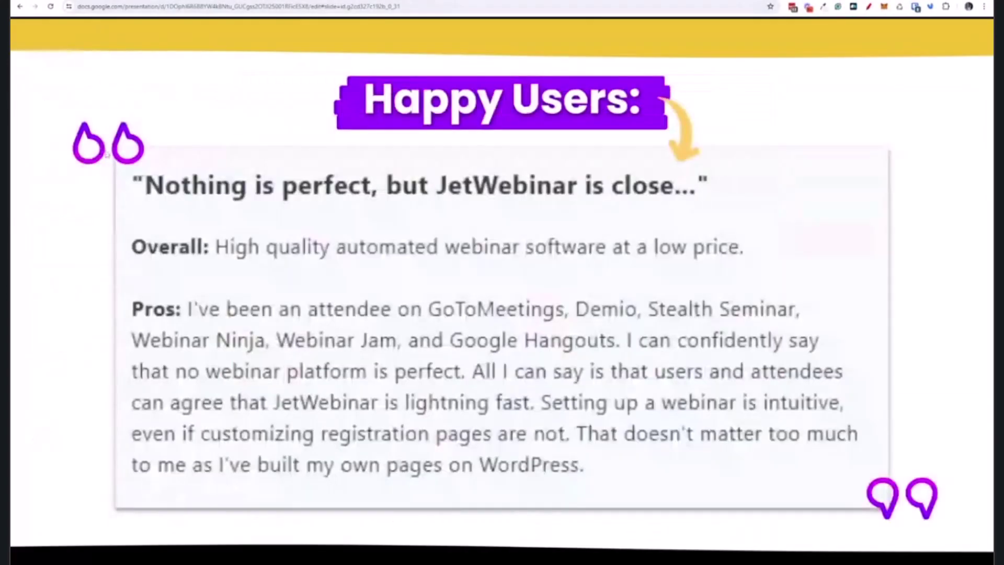